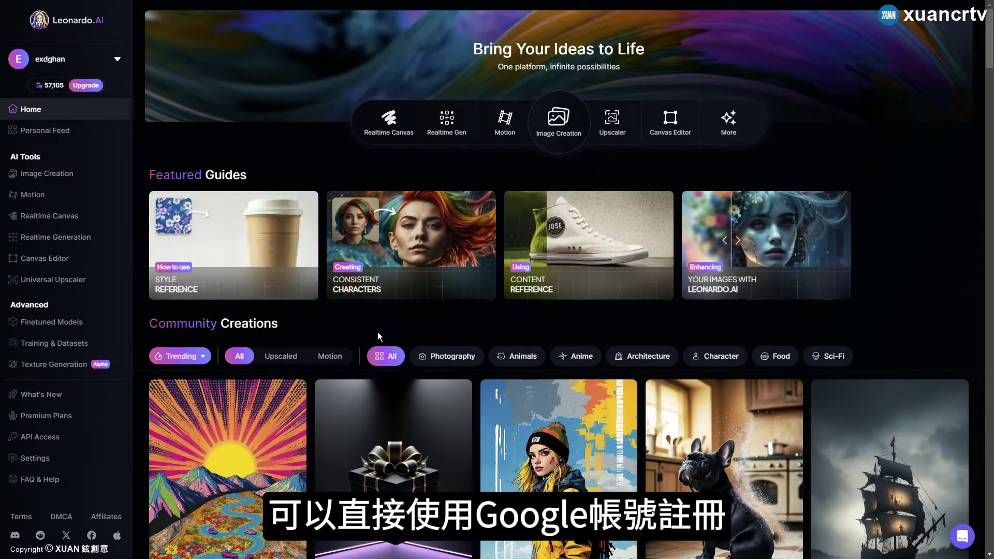
- Browse the community creations and examine the prompt and settings of the fluffy cat on a porch image
scroll(465, 336, down, 12)
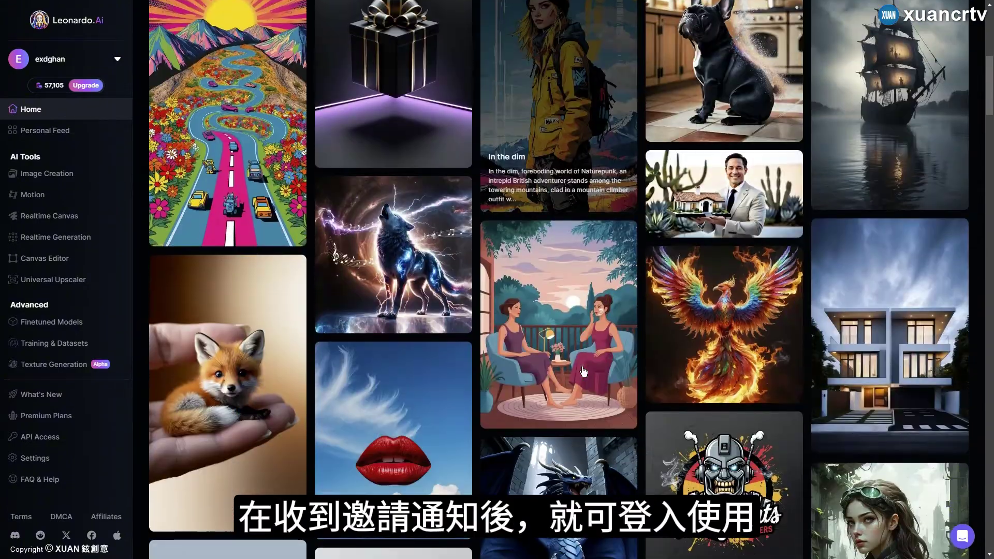
scroll(987, 83, down, 10)
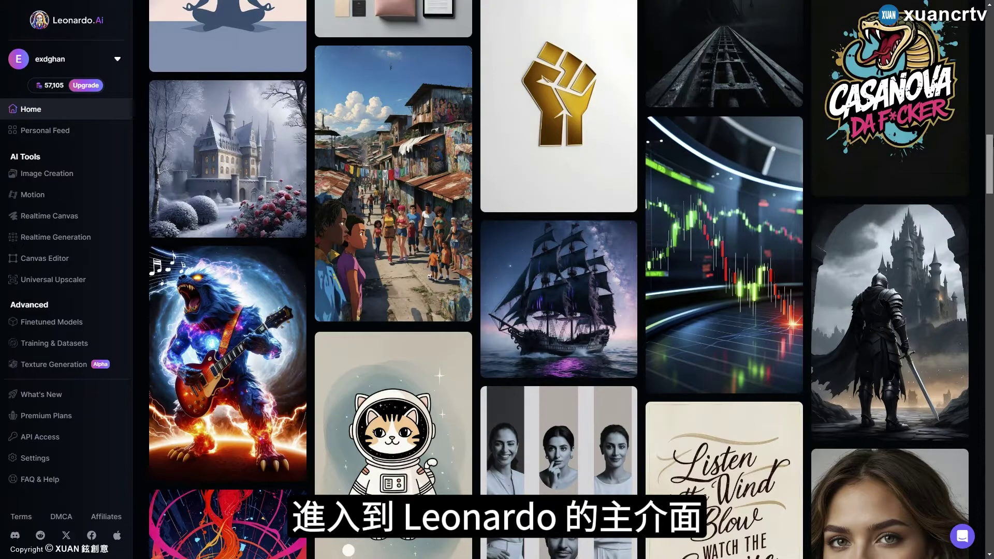
scroll(572, 280, down, 9)
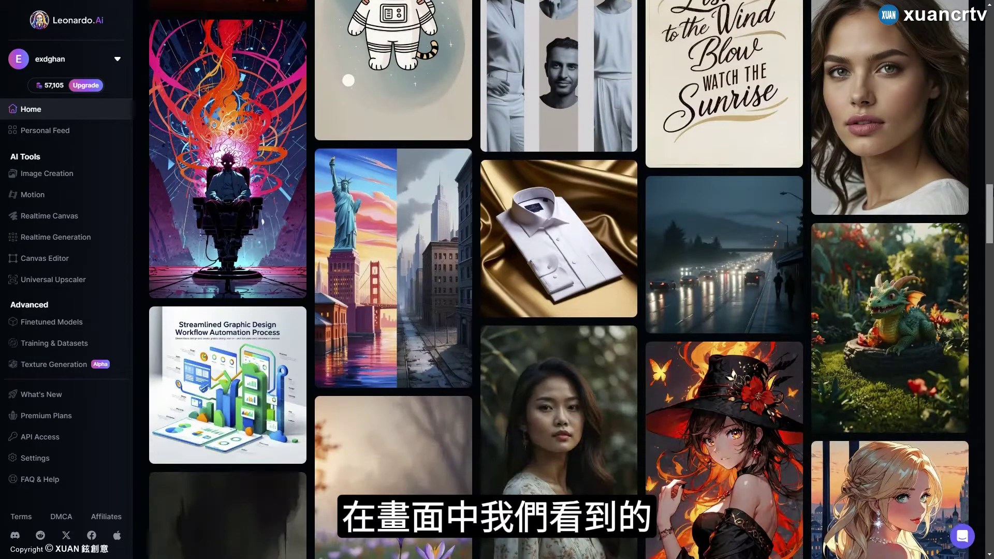
scroll(572, 279, down, 9)
scroll(572, 280, down, 14)
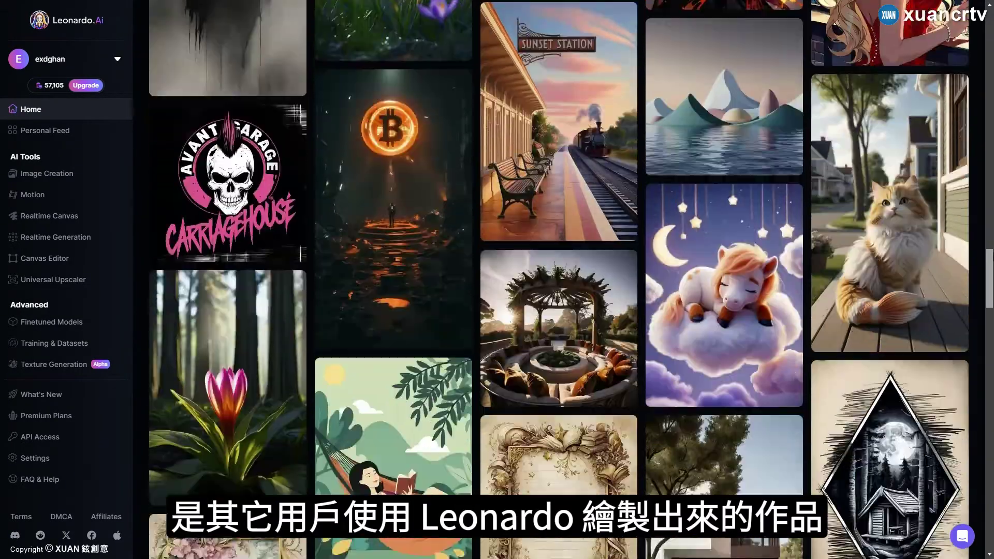
scroll(571, 279, down, 10)
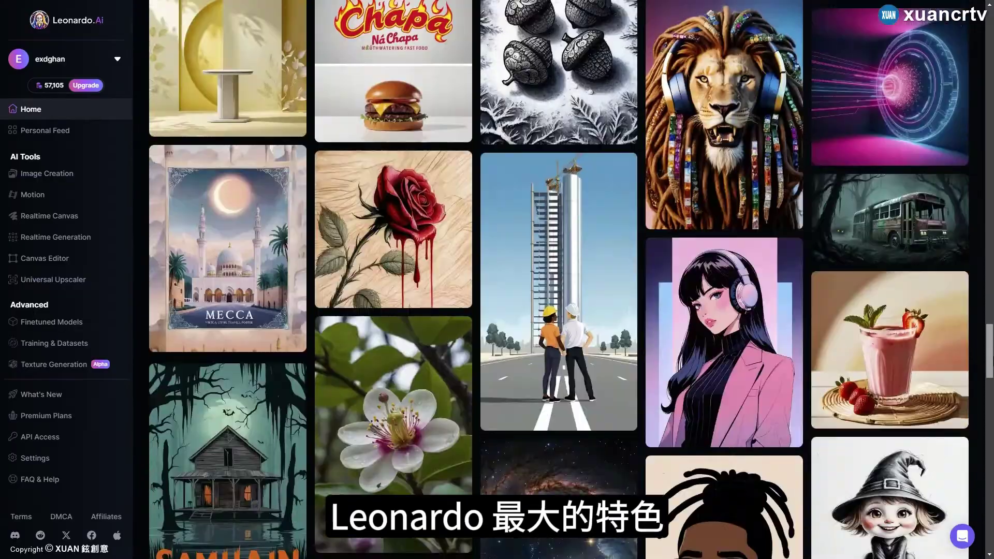
scroll(571, 280, up, 18)
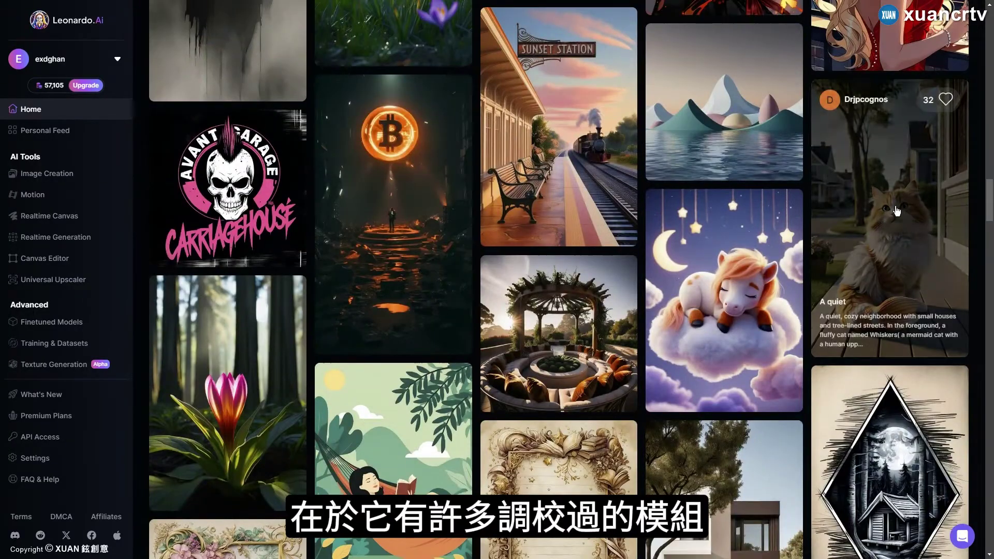
click(895, 206)
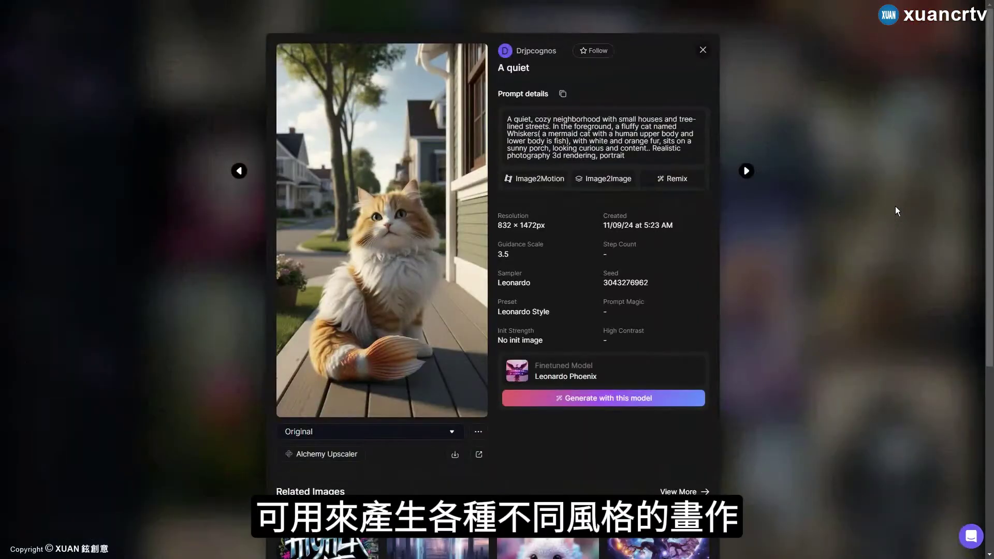
mouse_move(992, 110)
mouse_down()
mouse_move(992, 335)
mouse_move(992, 111)
mouse_up()
drag(508, 121, 662, 160)
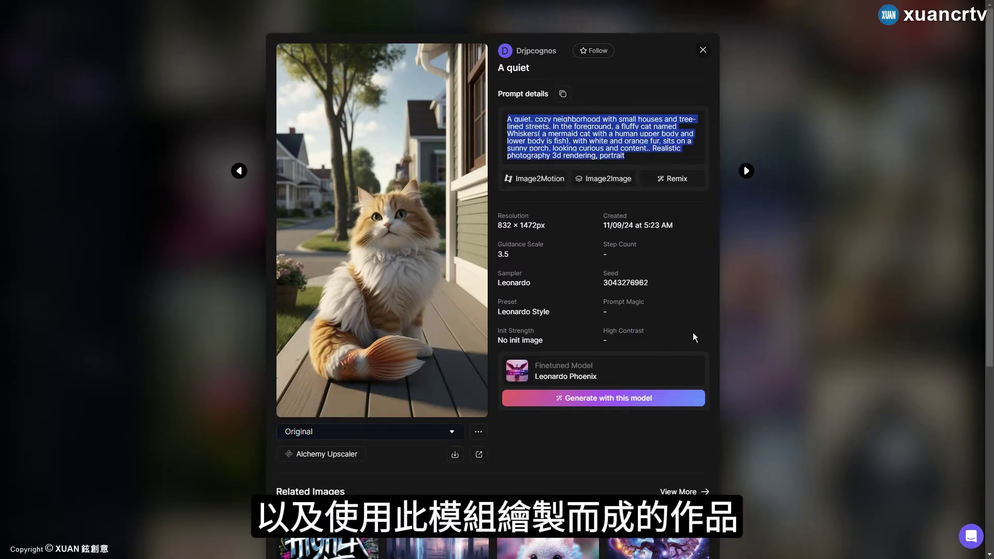
click(648, 299)
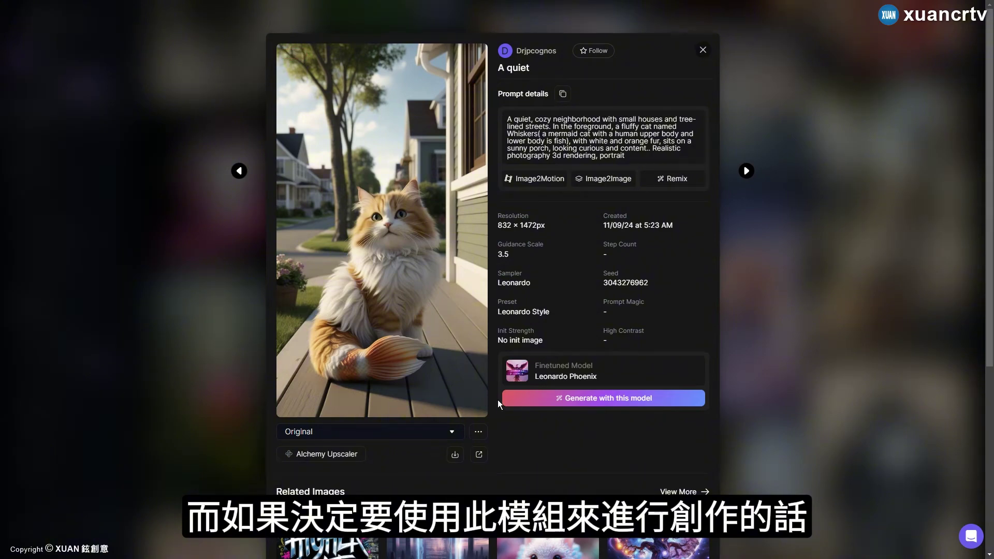
- Start image creation with the cat image's Leonardo Phoenix model and fill in a new AI-generated random prompt
click(567, 397)
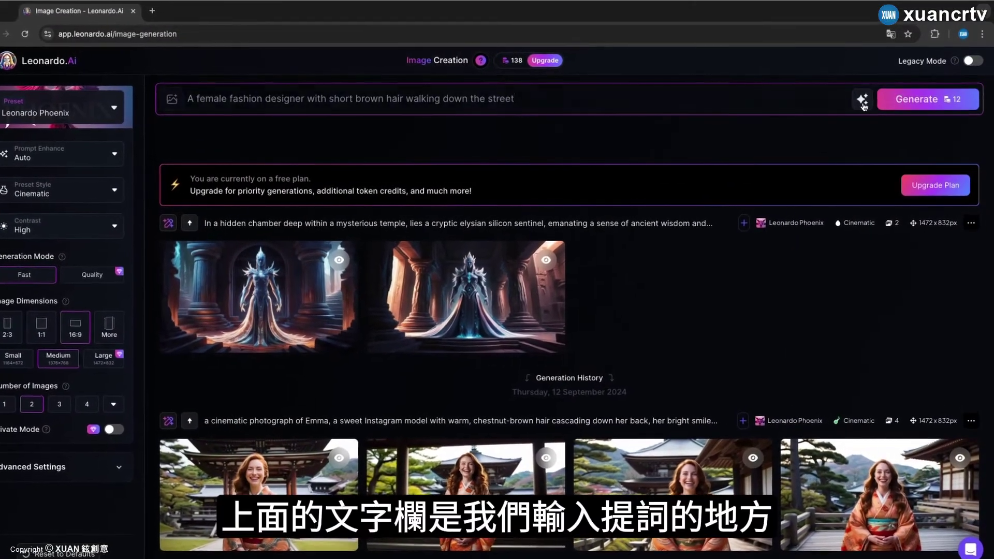
click(862, 101)
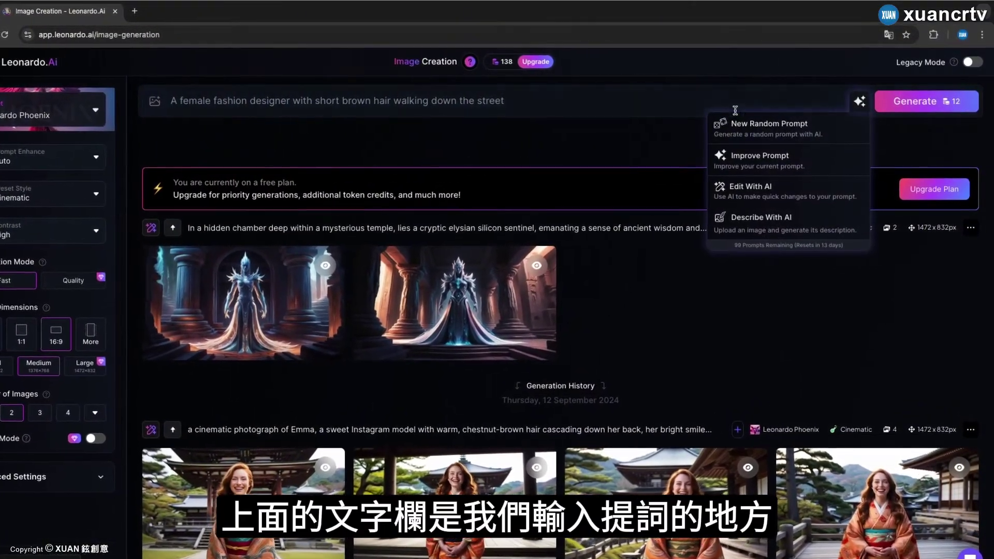
click(776, 130)
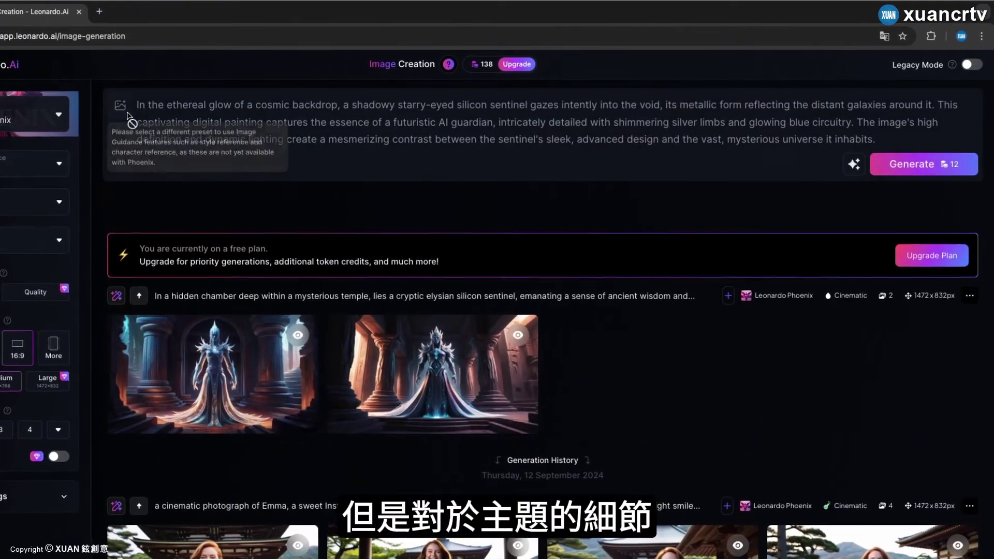
drag(136, 104, 904, 141)
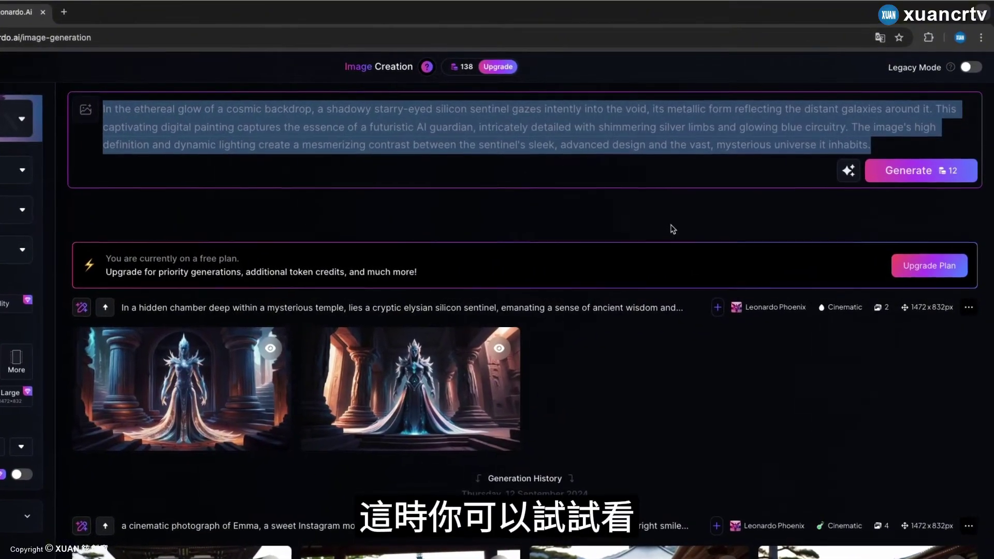
click(595, 230)
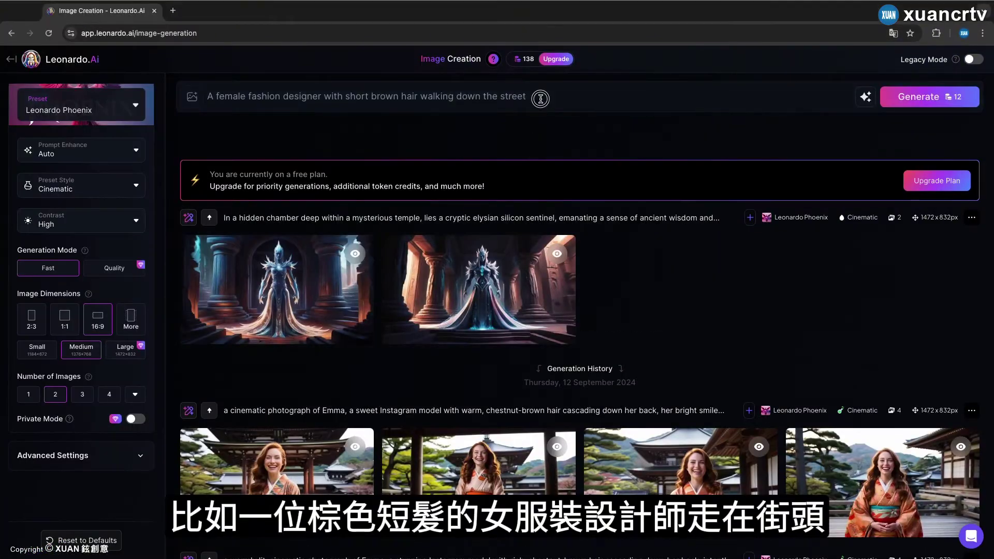
- Replace the street fashion designer prompt with a new random prompt and read through its text
click(134, 85)
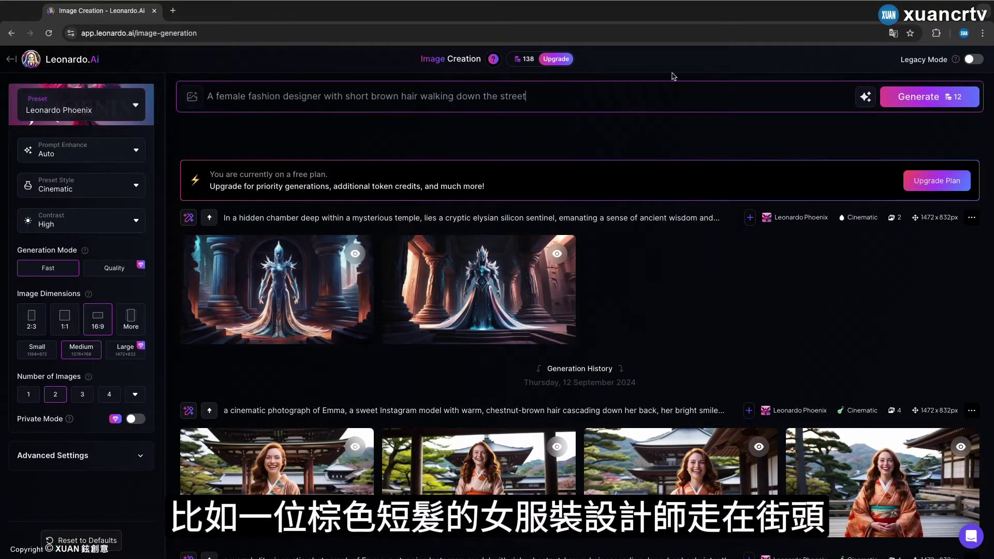
click(864, 97)
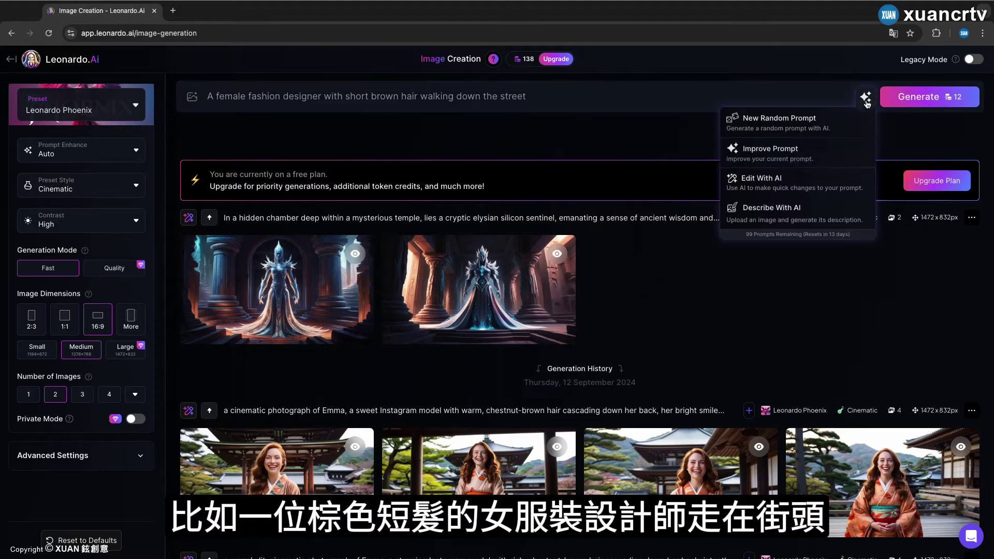
click(778, 125)
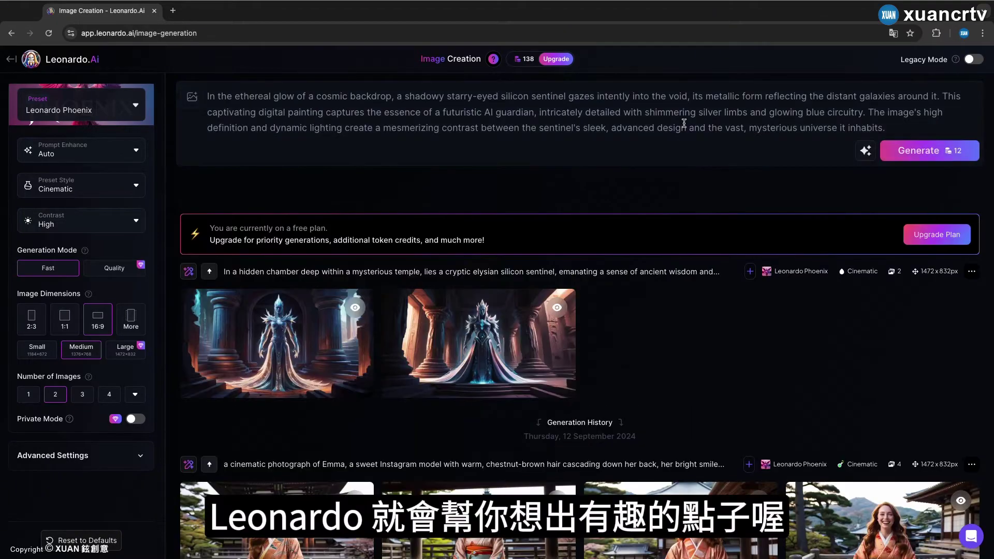
drag(207, 96, 911, 129)
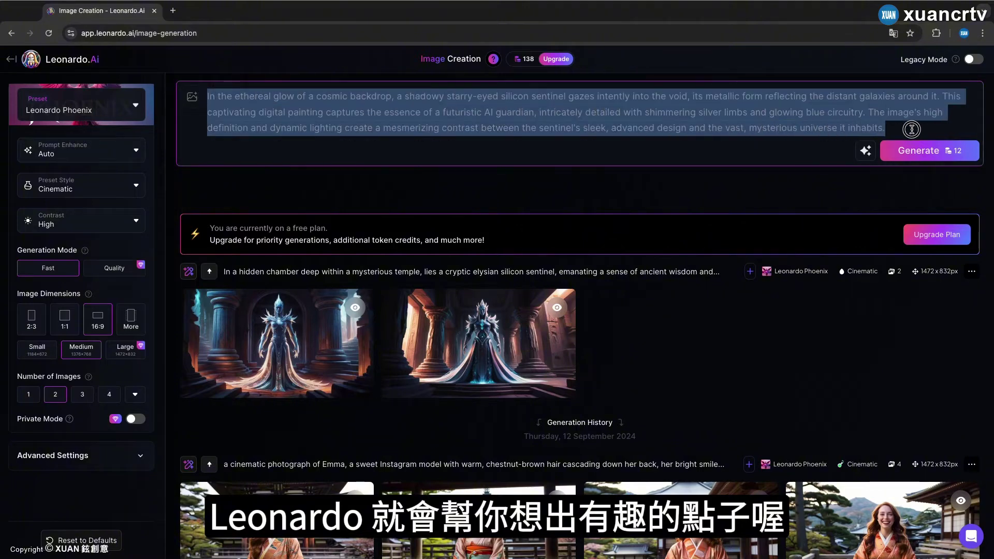
click(710, 202)
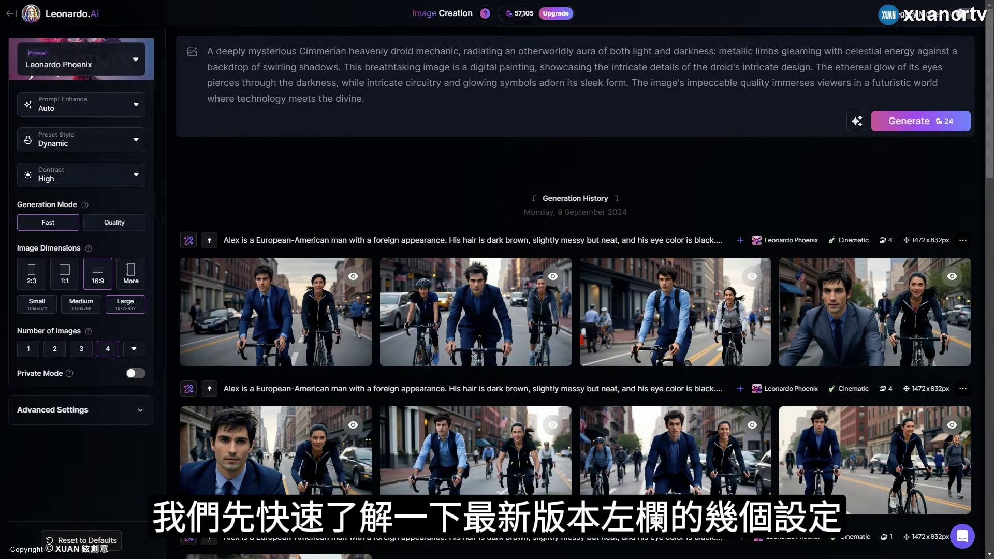
- Open the platform presets and review the Prompt Enhance options, keeping it on Auto
click(130, 62)
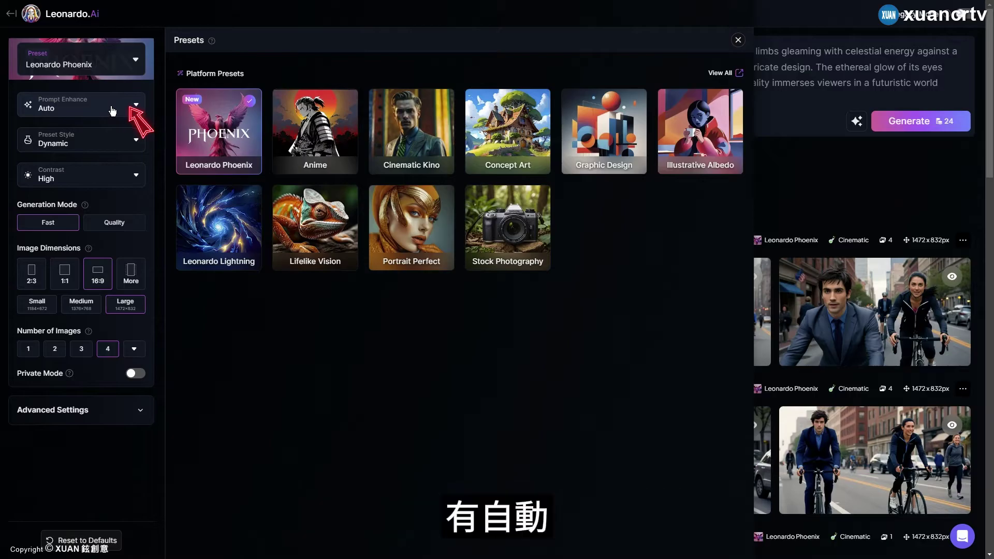
click(111, 112)
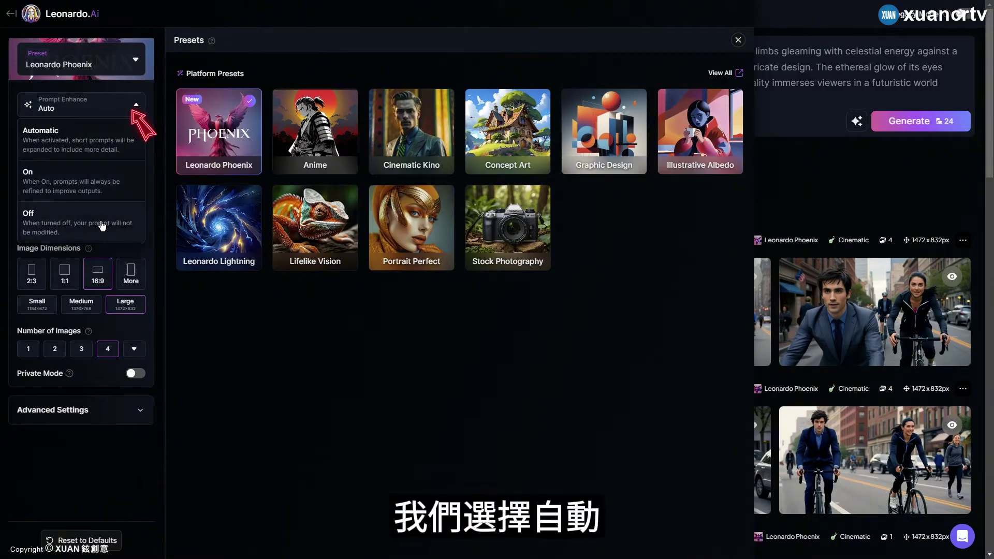
click(165, 251)
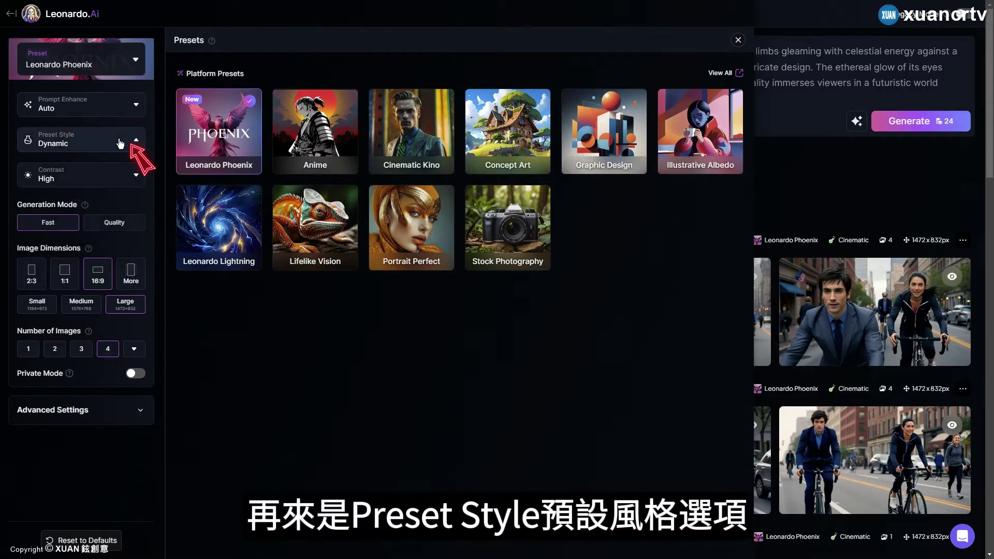
- Set the preset style to Cinematic and the contrast to Medium
click(135, 141)
scroll(146, 204, down, 1)
scroll(146, 203, down, 3)
scroll(139, 171, up, 4)
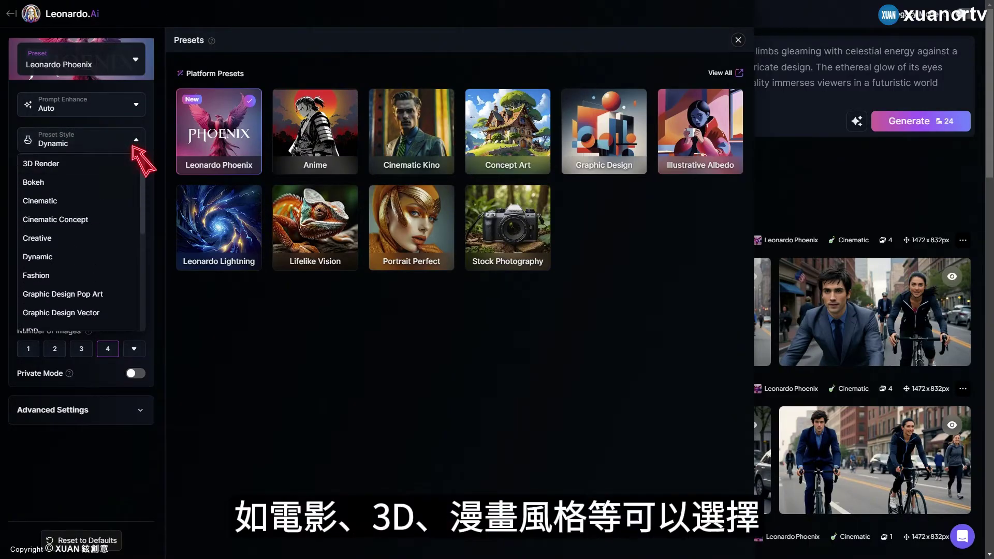
click(58, 205)
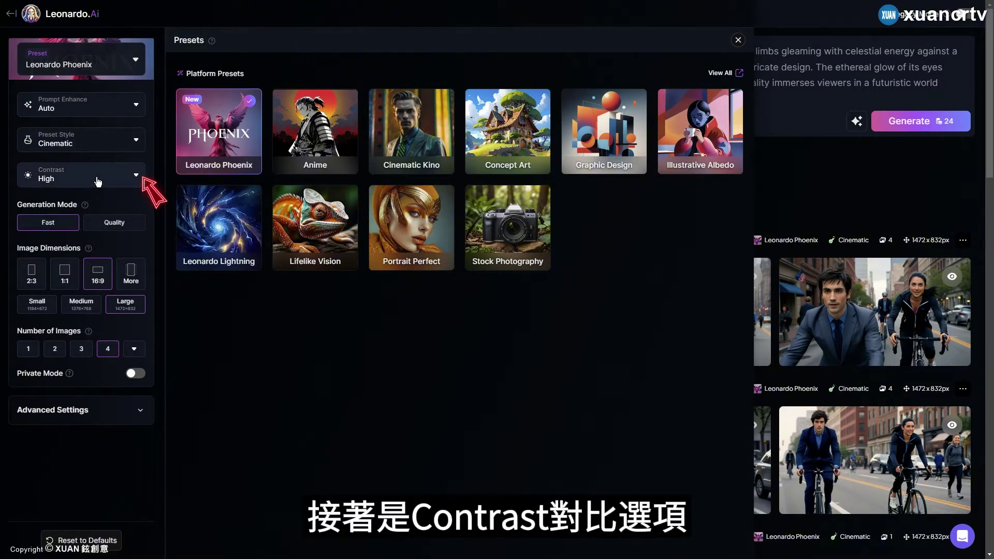
click(99, 180)
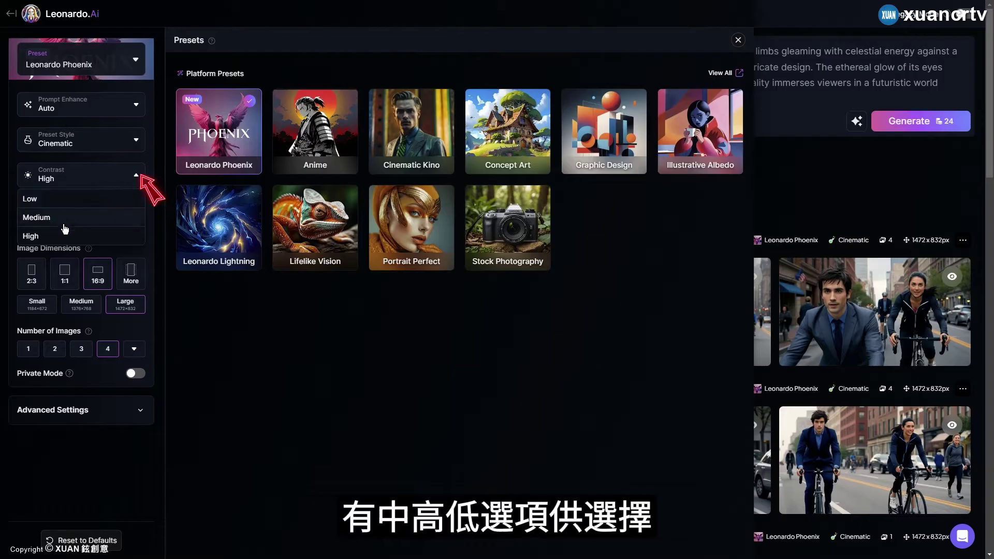
click(59, 218)
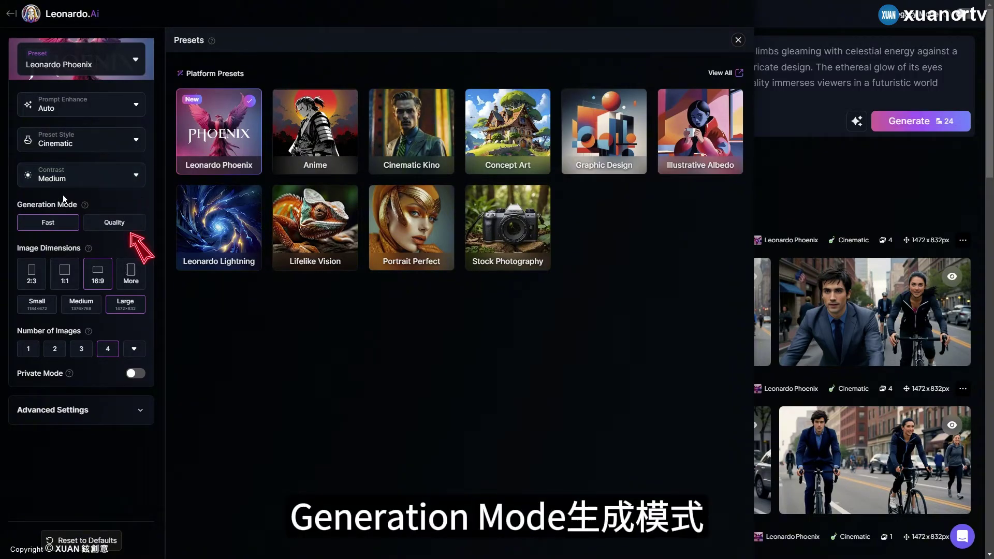
- Try the Quality generation mode and other image counts, ending on Fast mode with 4 images
click(121, 228)
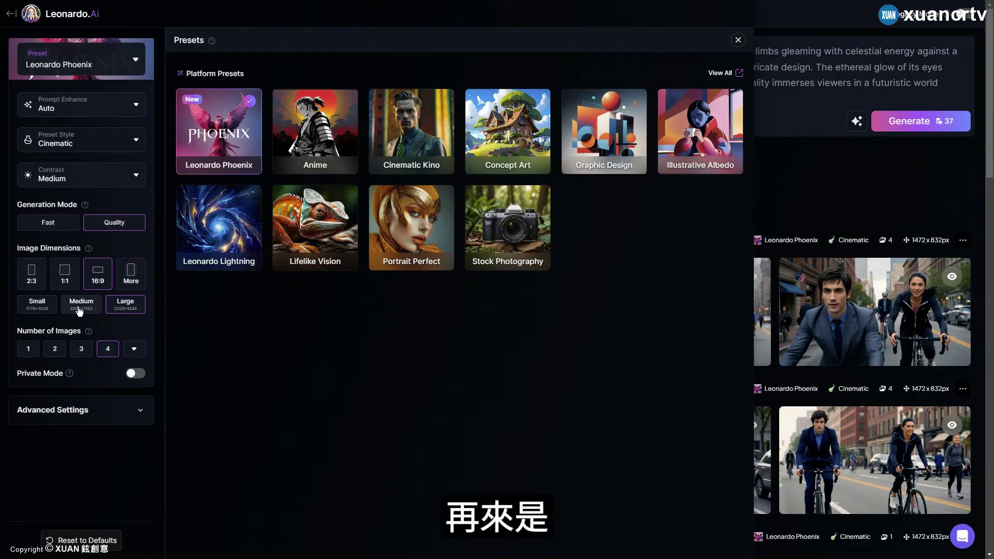
click(45, 225)
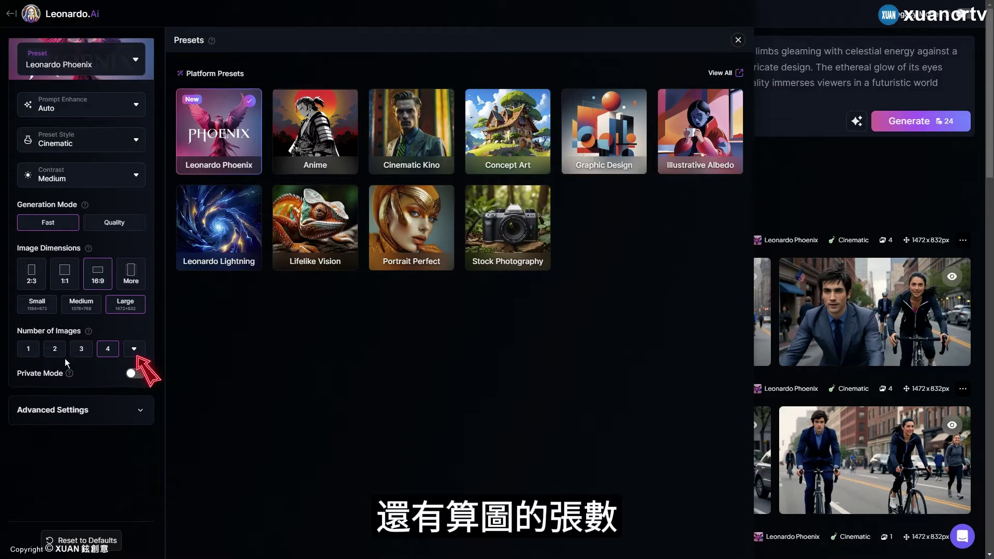
click(44, 351)
click(28, 348)
click(134, 349)
click(107, 349)
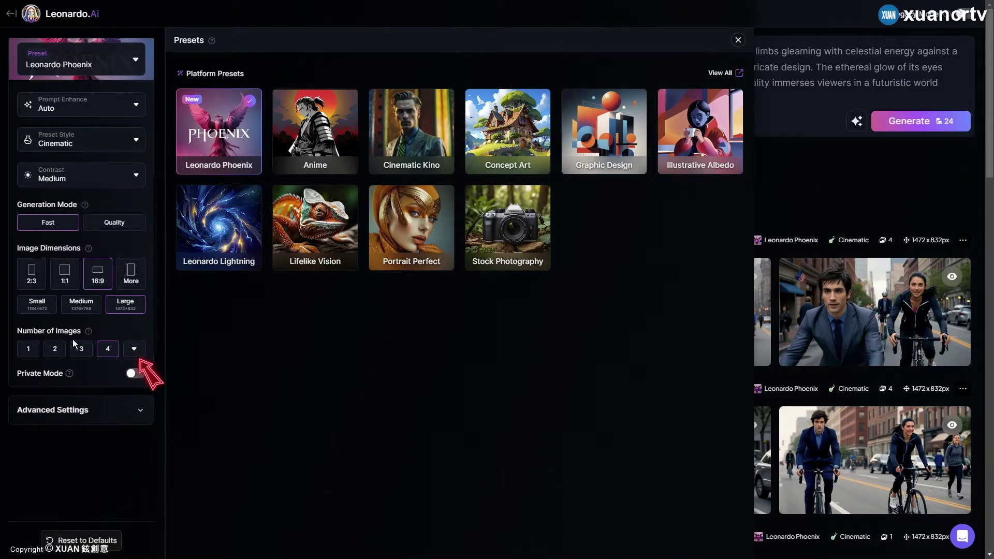
- Expand the advanced settings and examine the options down to Use Fixed Seed
click(139, 413)
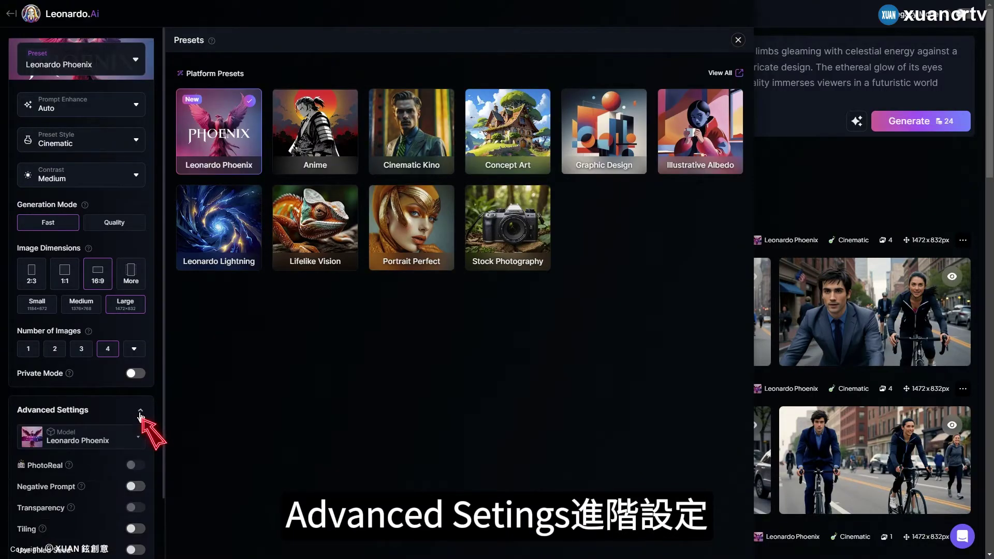
scroll(111, 383, down, 2)
scroll(106, 374, down, 1)
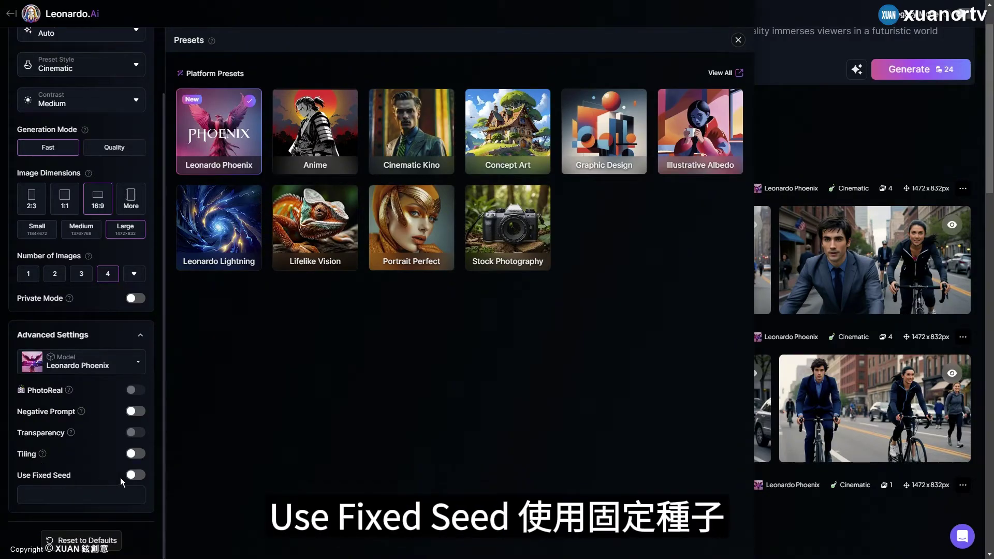
click(137, 475)
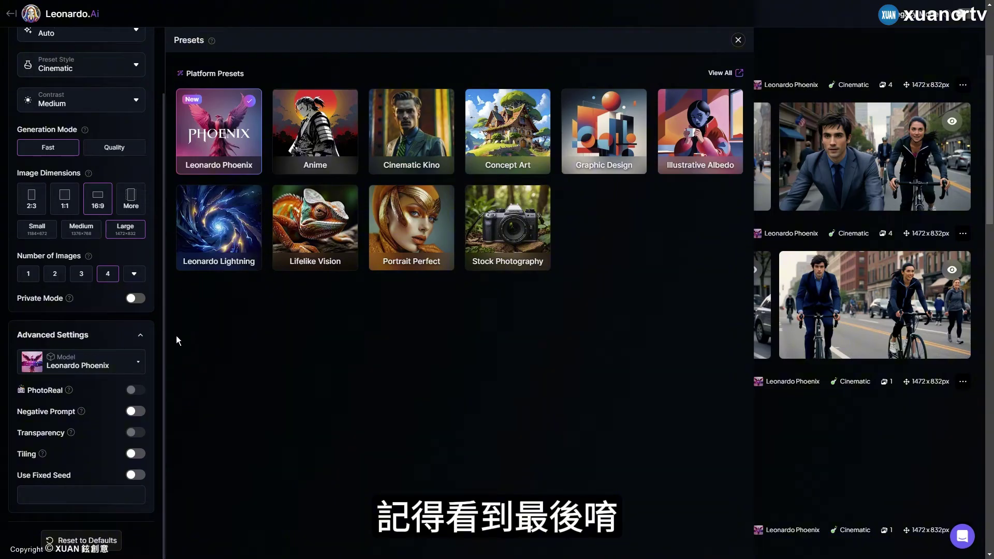
- Close the presets and replace the whole prompt with "A female fashion designer with short brown hair walks on the street"
scroll(447, 351, up, 3)
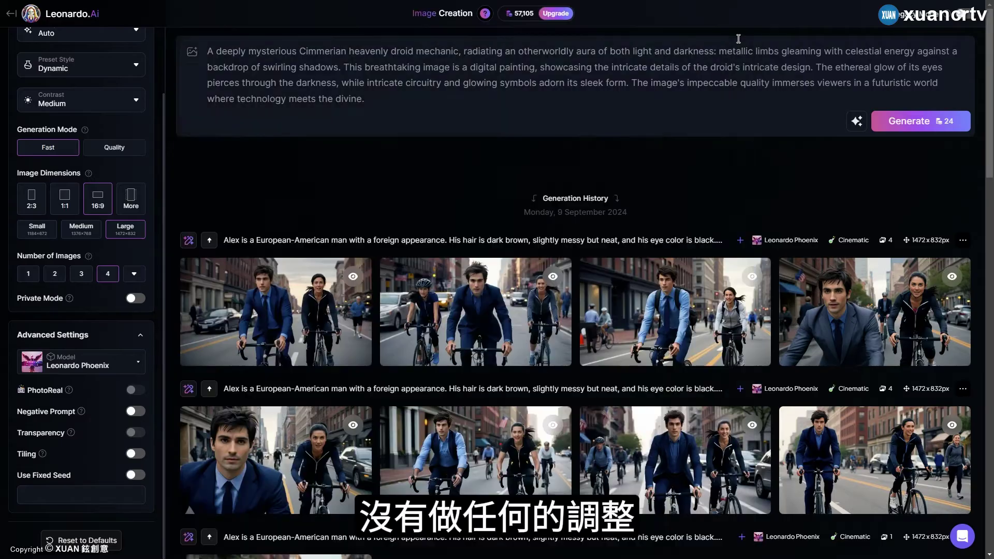
click(738, 41)
triple_click(364, 97)
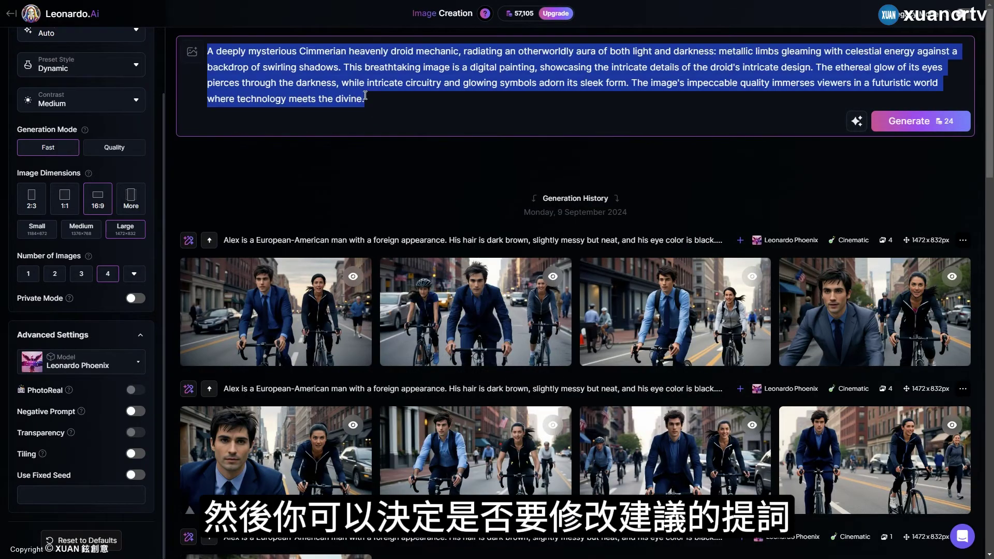
text(A female fashion designer with short brown hair walks on the street)
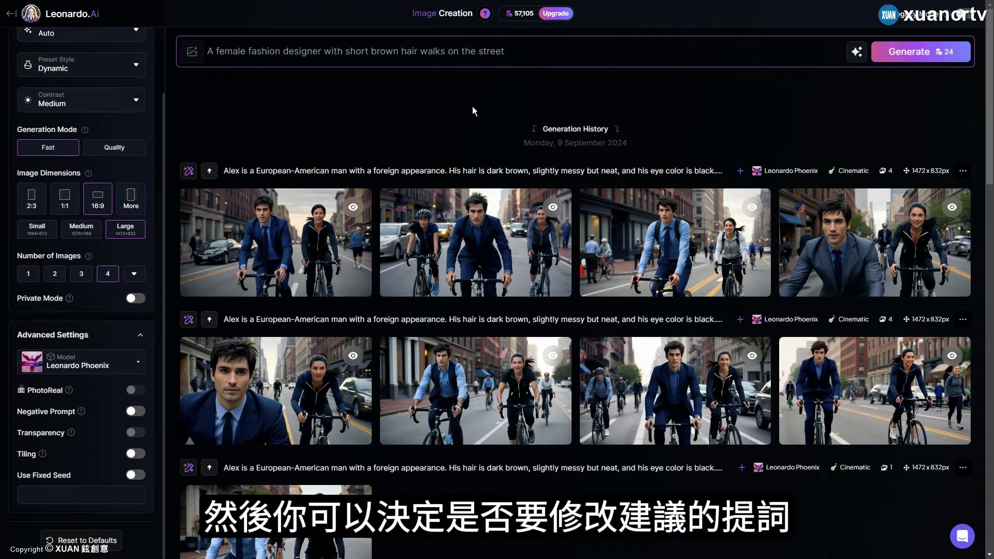
- Collapse the advanced settings and generate four images from the fashion designer prompt
scroll(96, 106, up, 2)
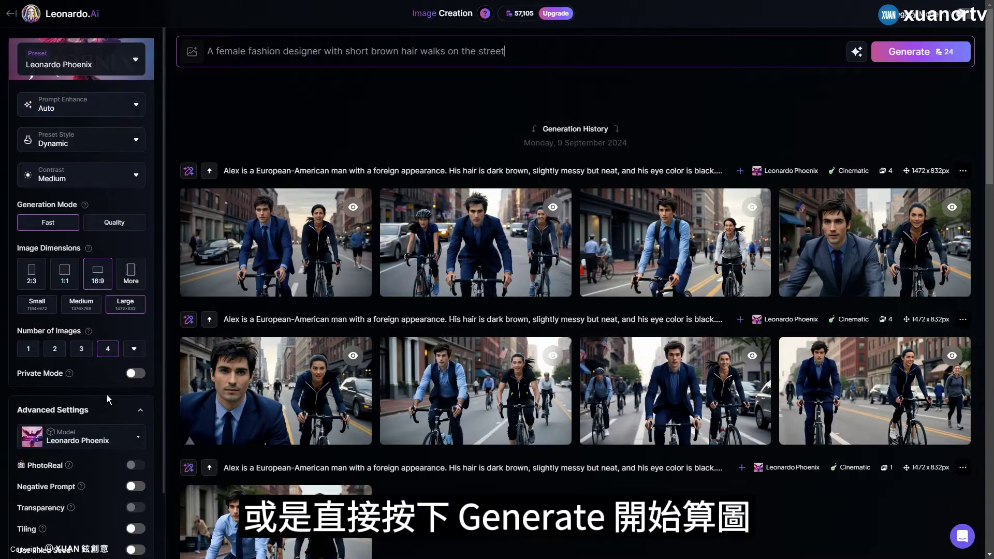
click(139, 410)
click(909, 53)
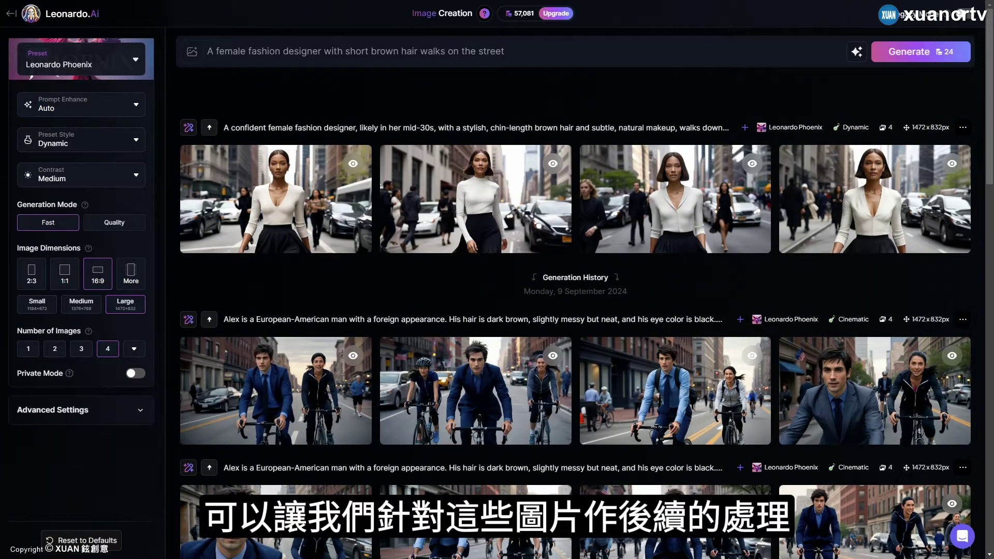
- Open the first generated image, check its collection options and display the Unzoomed Image version
click(302, 180)
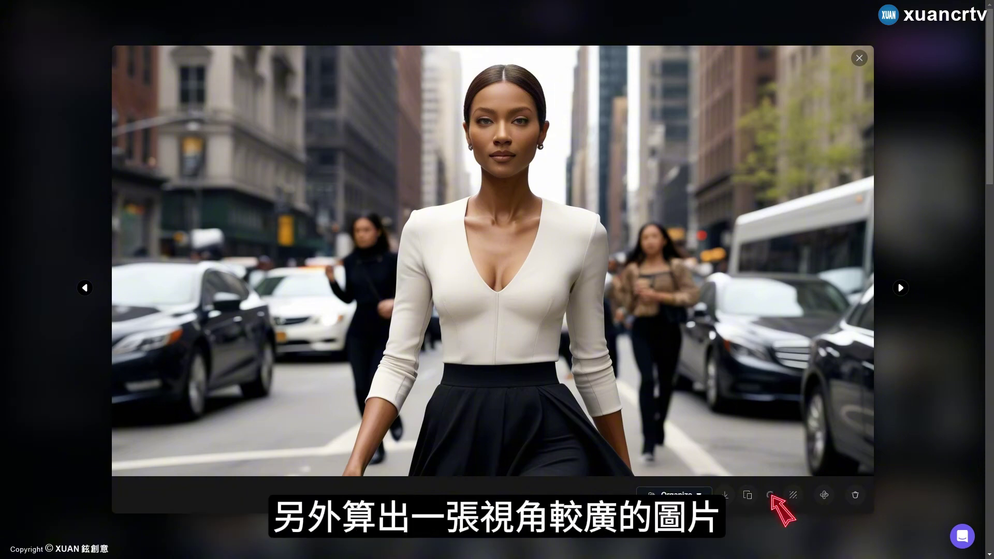
click(678, 494)
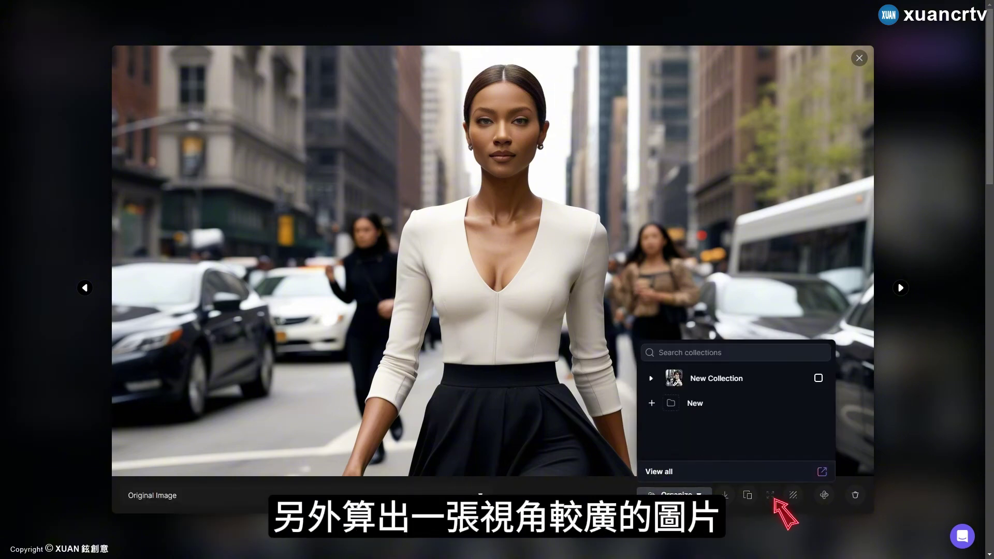
click(165, 497)
click(179, 529)
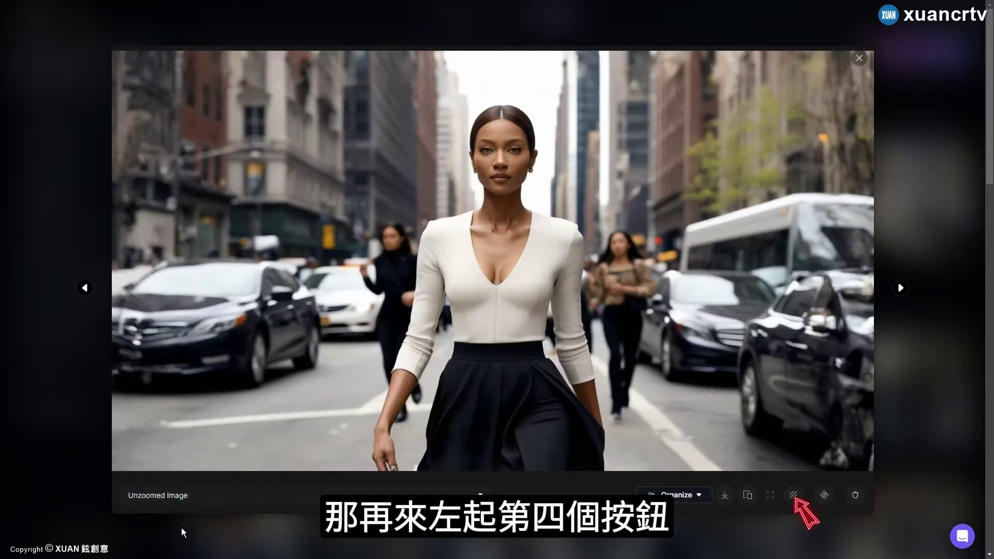
- Remove the background from the unzoomed image, view the No Background version and close the preview
click(793, 495)
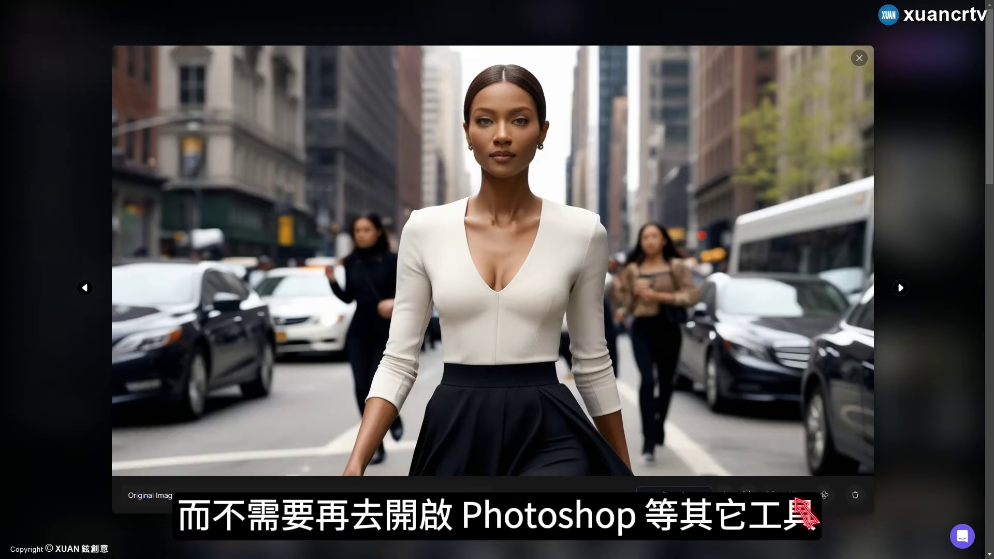
click(155, 496)
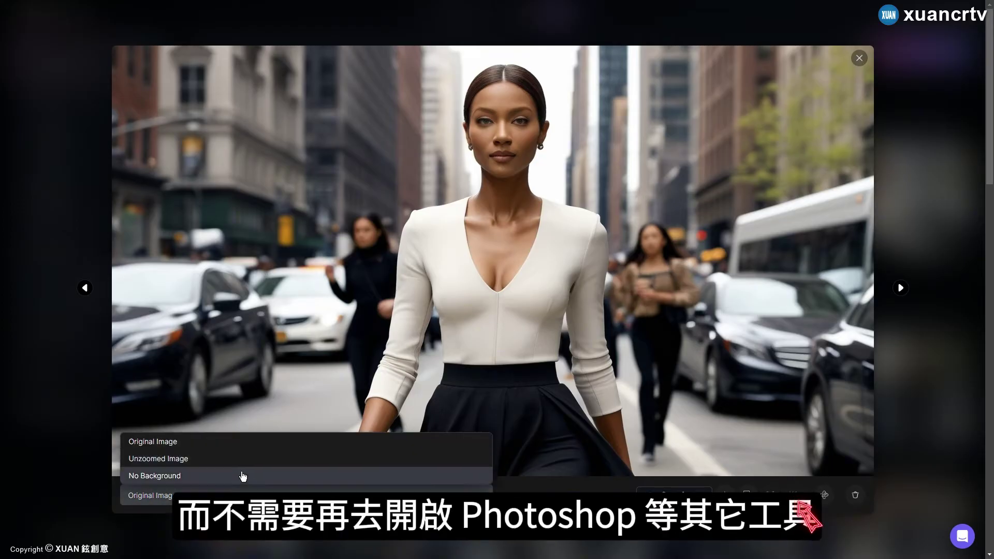
click(150, 475)
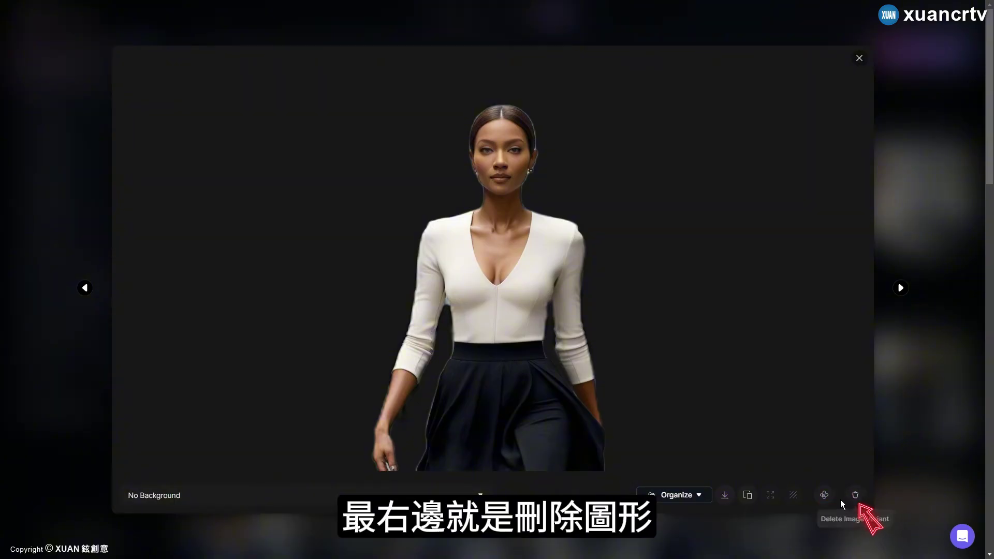
click(859, 58)
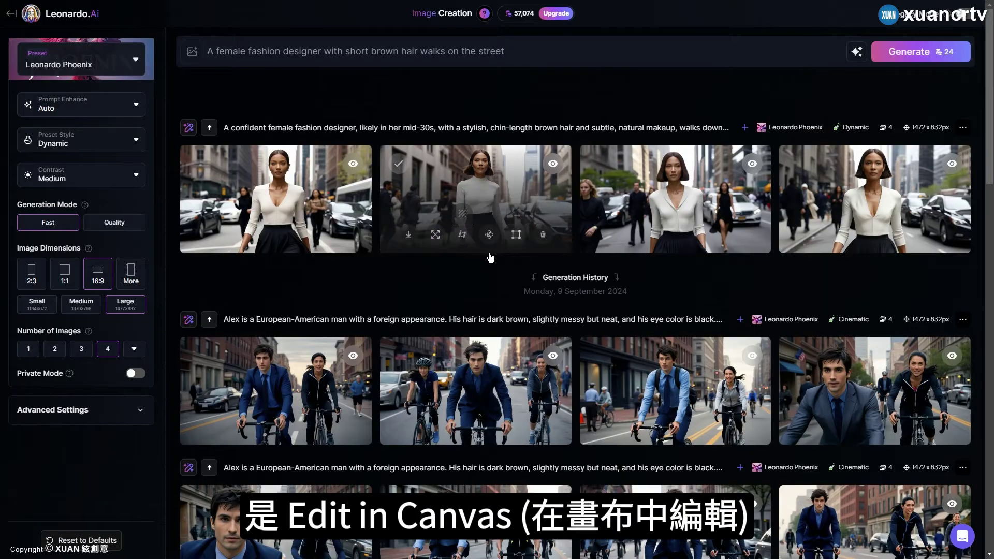
- Open the first fashion designer image in the canvas editor and switch it to Infinite Mode
mouse_move(299, 189)
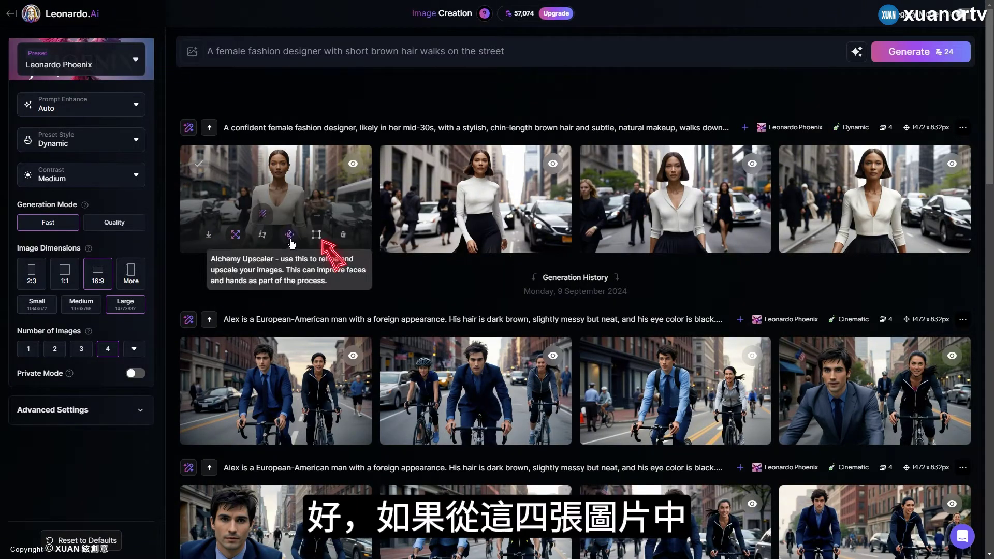
click(316, 236)
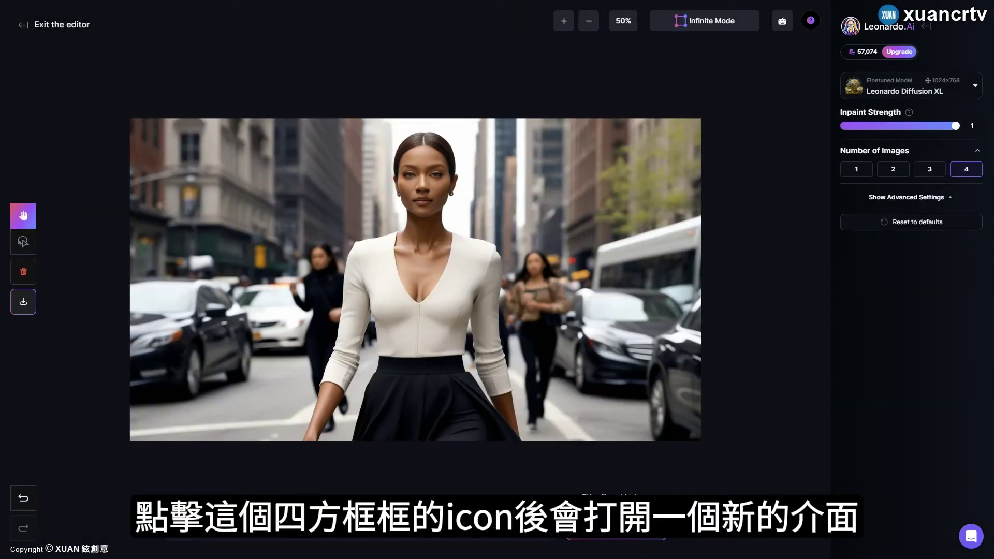
scroll(392, 219, up, 3)
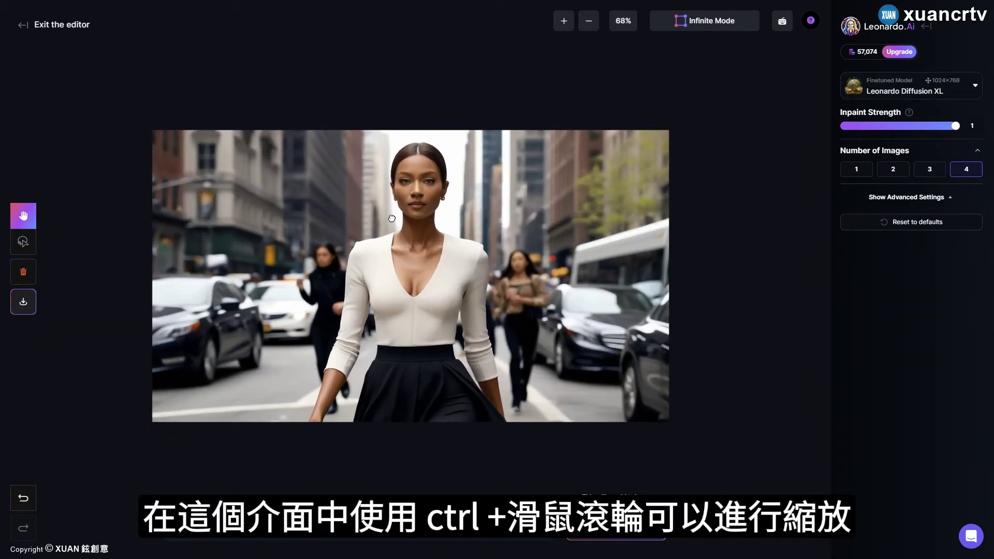
drag(392, 219, 414, 237)
scroll(415, 237, down, 1)
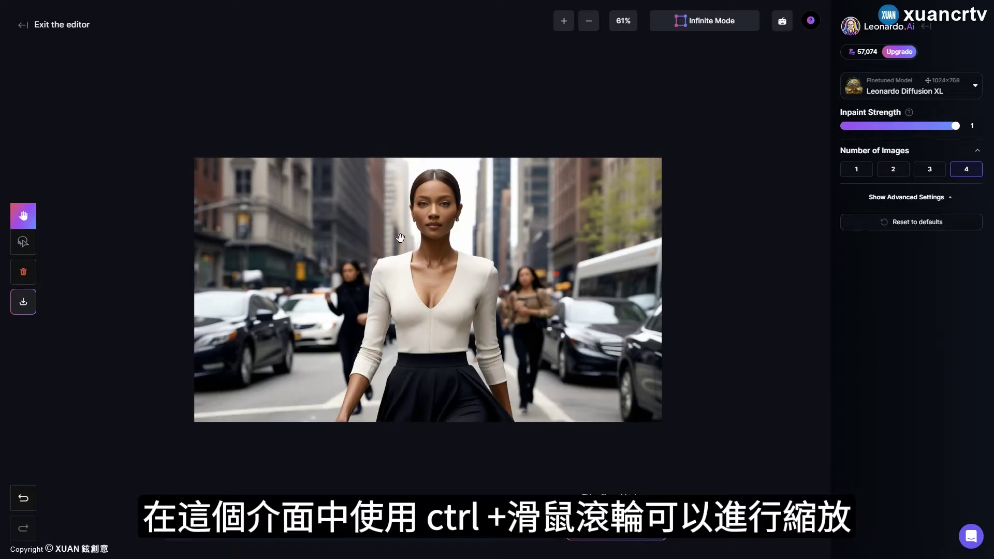
click(682, 25)
- Place the generation frame beside the image, shrink the image to the frame's height and overlap its right edge with the frame
scroll(461, 297, up, 4)
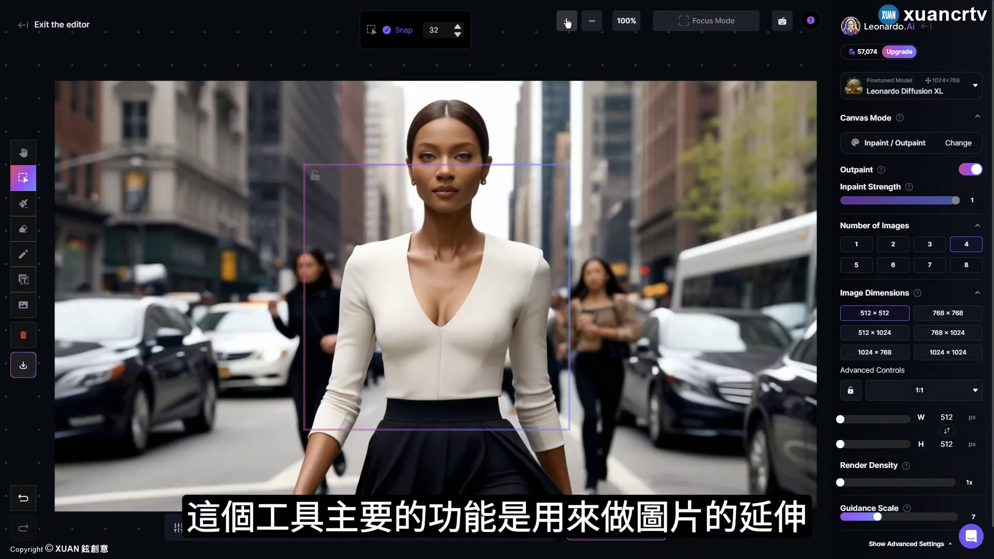
scroll(522, 308, down, 6)
drag(492, 354, 700, 314)
click(483, 325)
drag(241, 399, 396, 329)
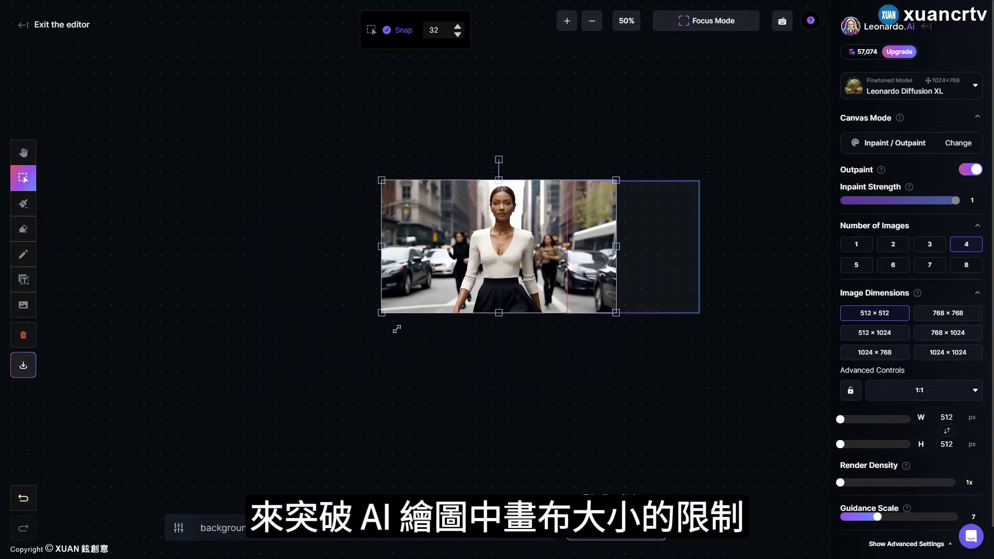
drag(476, 260, 433, 246)
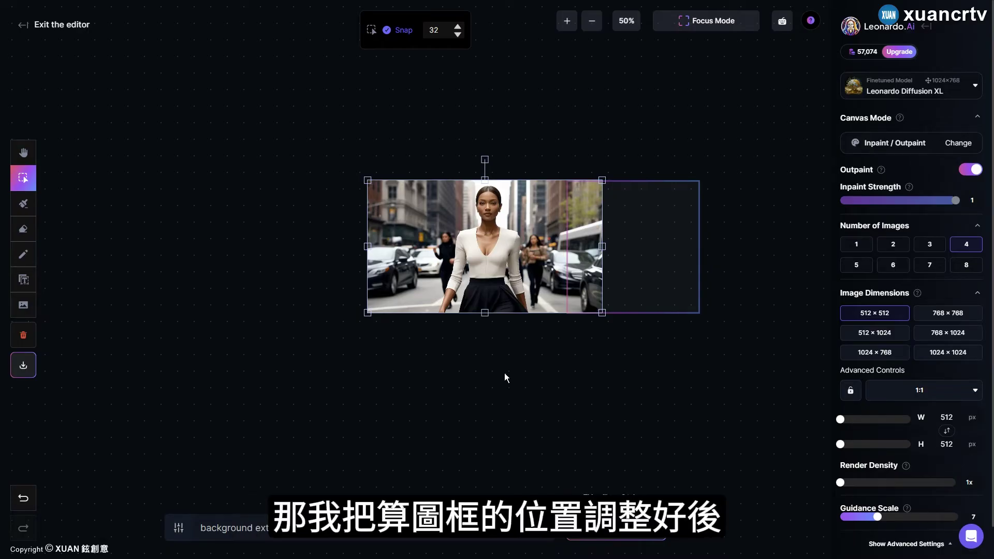
- Generate a background extension on the image's right side, browse the four variants and accept one
click(616, 528)
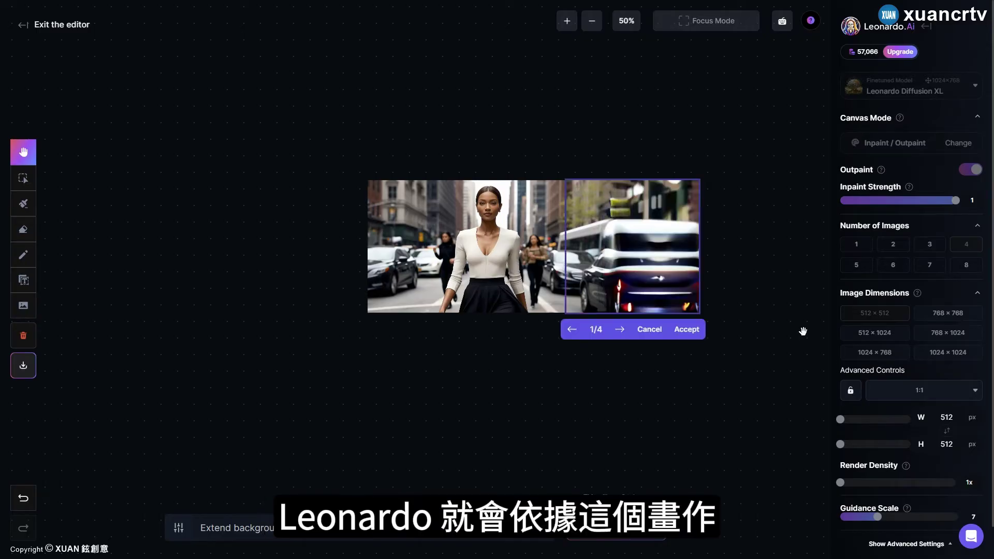
click(622, 332)
click(622, 332)
click(622, 333)
click(622, 332)
click(622, 333)
click(686, 329)
- Move the generation frame to the image's left side and raise the snap size to 56
mouse_move(474, 245)
mouse_down()
mouse_move(506, 236)
mouse_move(473, 236)
mouse_move(473, 245)
mouse_up()
click(567, 27)
click(592, 22)
click(458, 26)
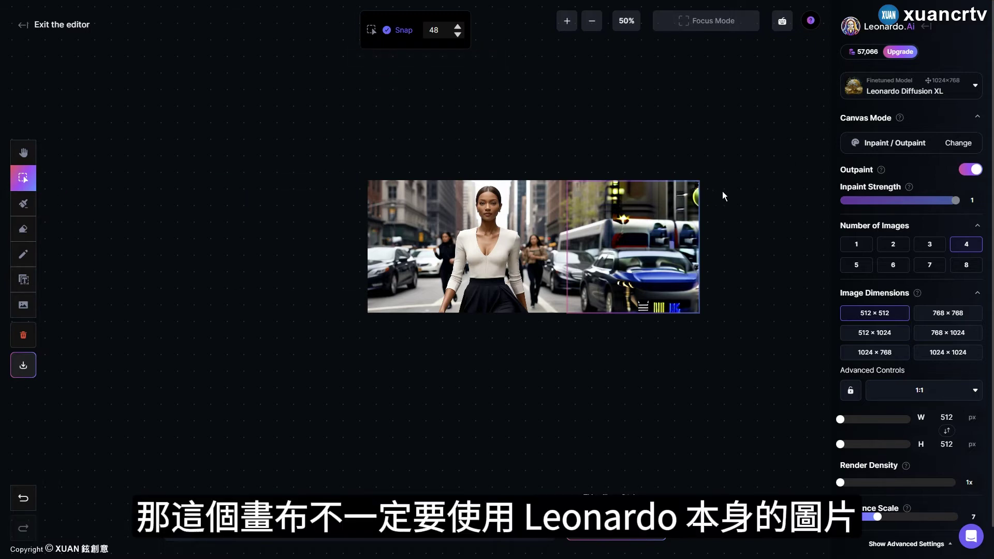
drag(698, 249, 383, 263)
click(457, 26)
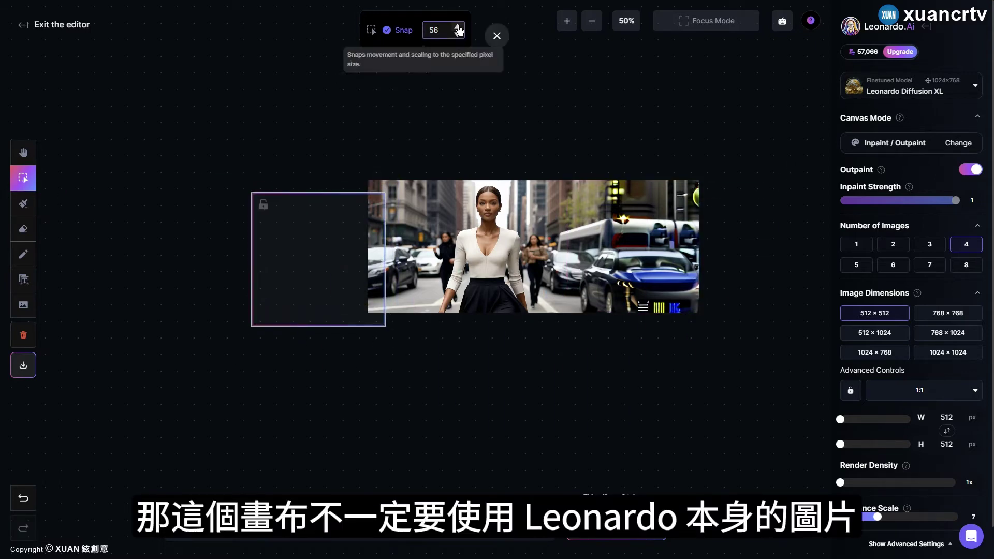
- Set the snap size to 32 and align the frame with the image's height, slightly overlapping its left edge
drag(336, 195, 344, 173)
click(458, 34)
click(457, 34)
drag(311, 211, 317, 206)
click(457, 34)
drag(339, 269, 343, 270)
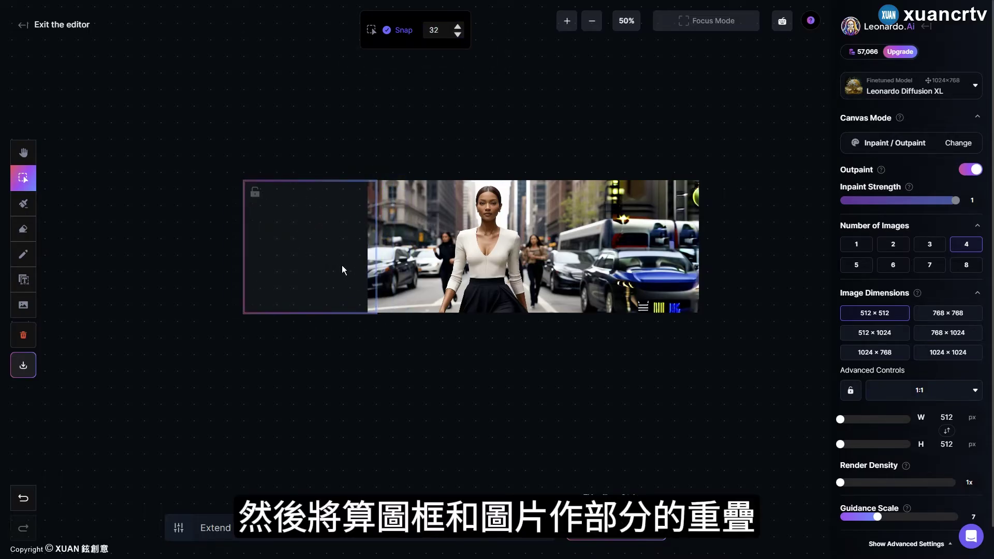
- Extend the image to the left with the prompt "Extend background", accept one of the variants and download the artwork
key(ctrl+Return)
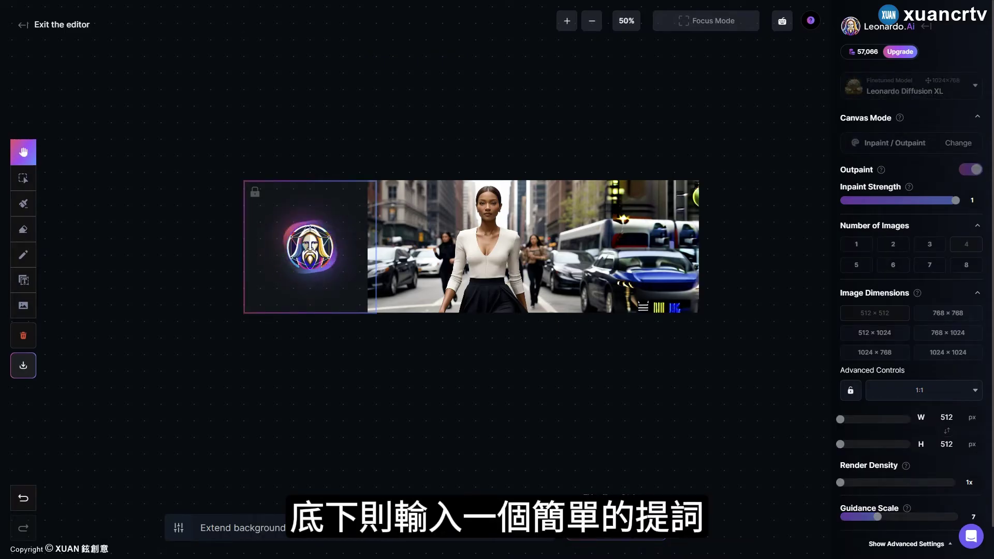
click(296, 331)
click(294, 332)
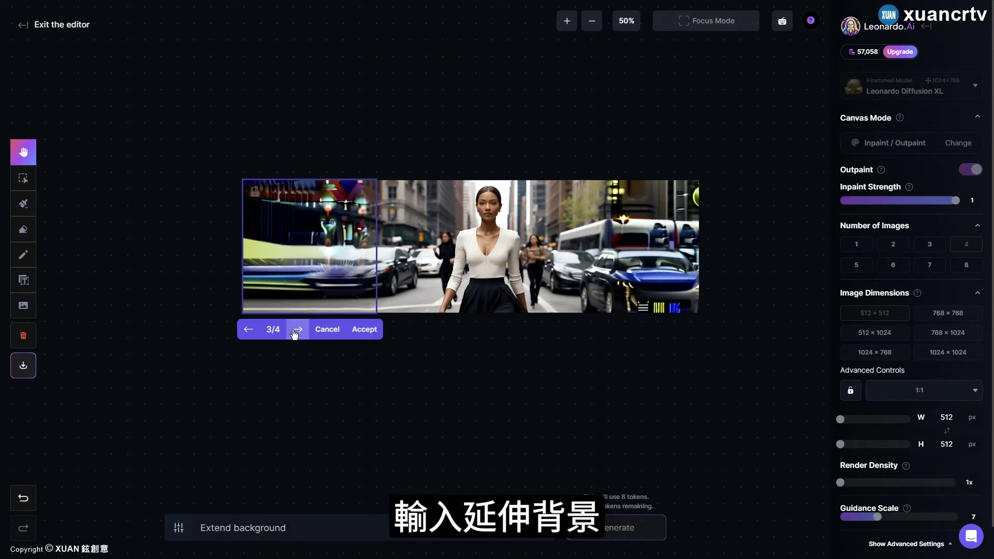
click(295, 331)
click(296, 331)
click(297, 329)
click(298, 329)
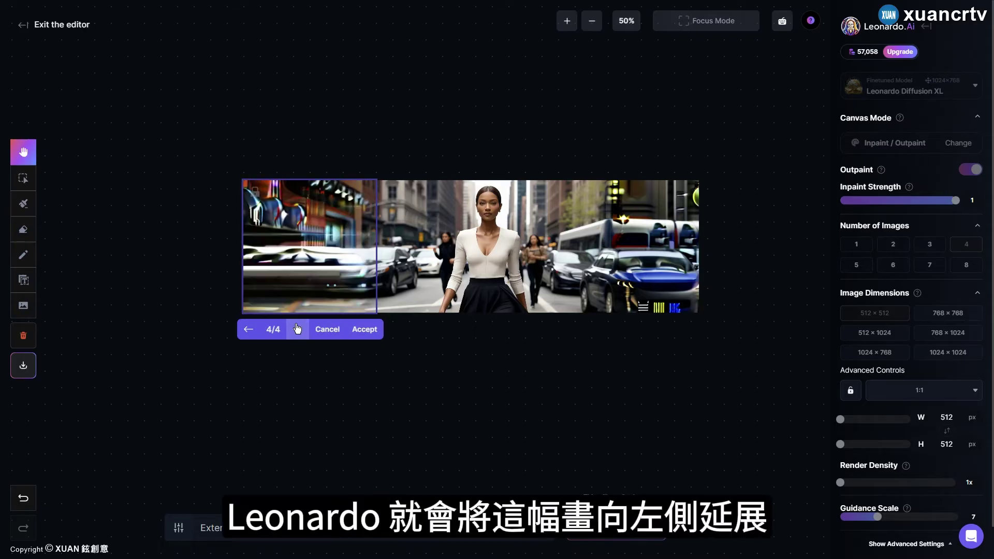
click(298, 330)
click(364, 330)
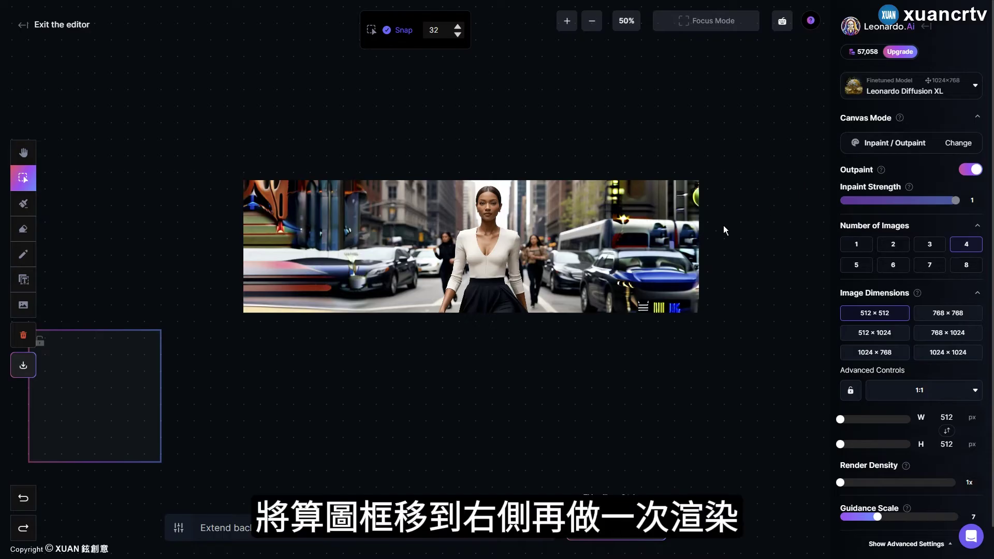
click(21, 367)
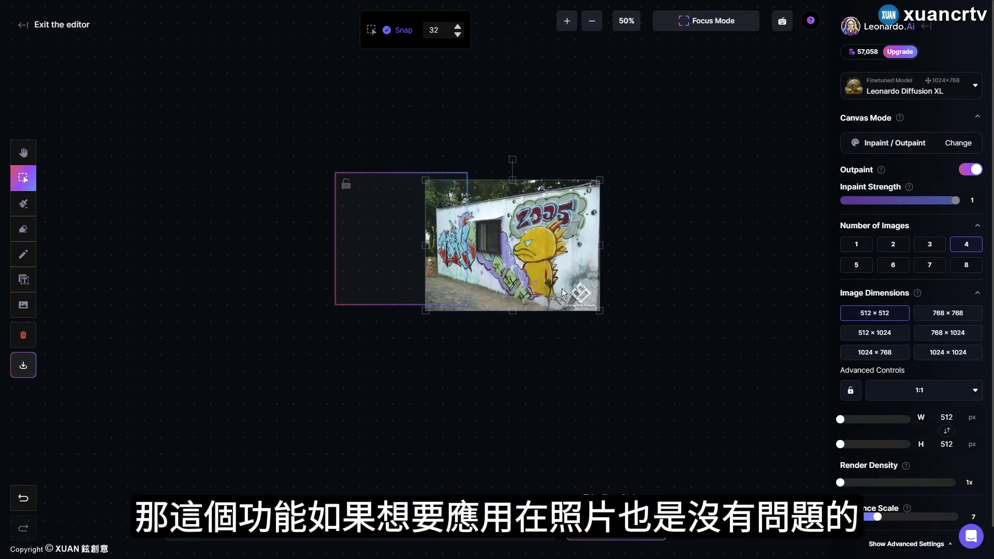
- Extend the graffiti photo to the left with "Extend background", discarding the first batch and keeping a variant from a second one
click(616, 533)
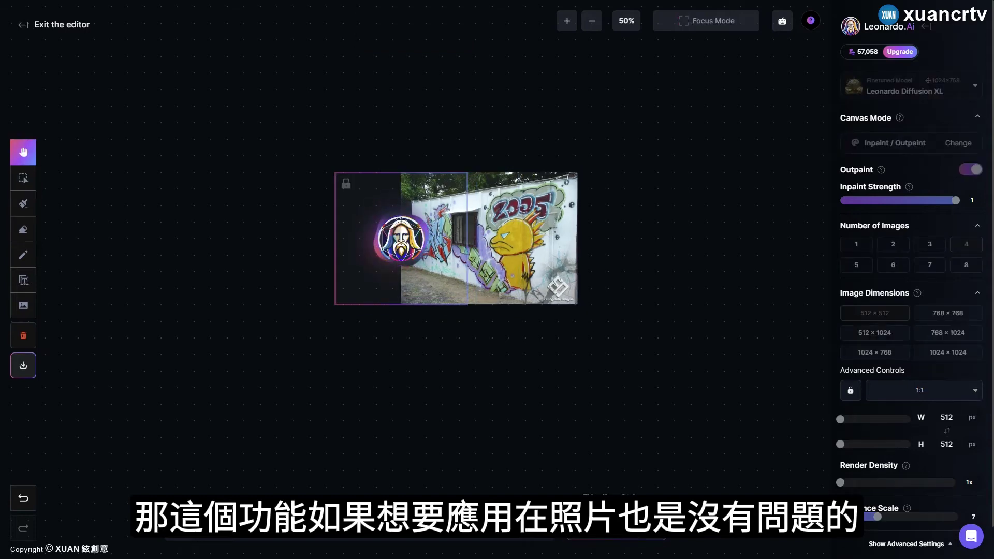
click(416, 322)
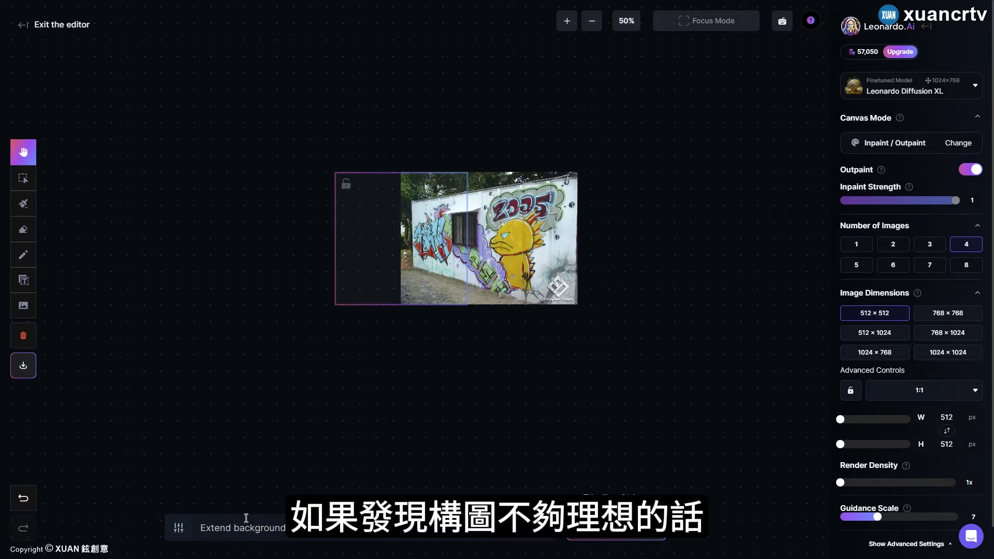
click(616, 533)
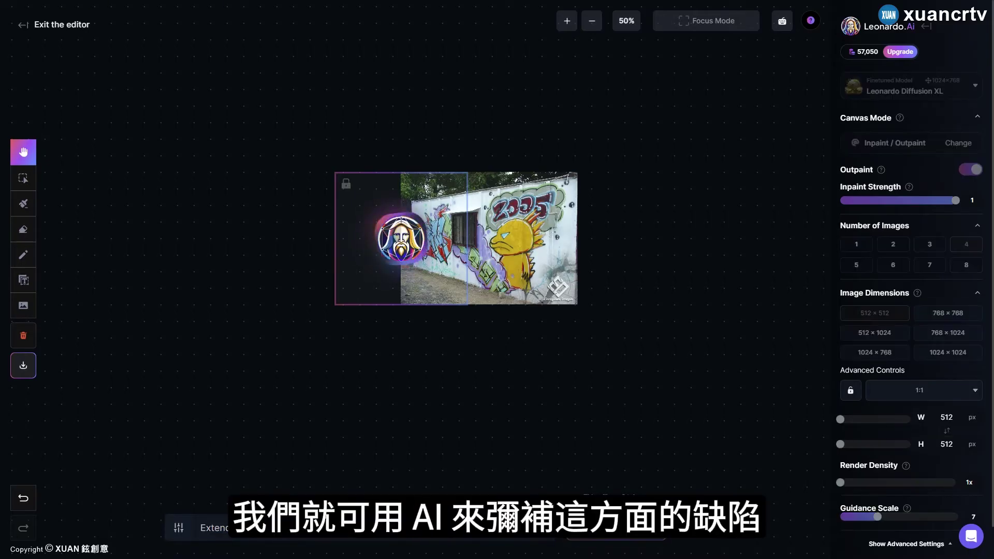
click(340, 322)
click(339, 322)
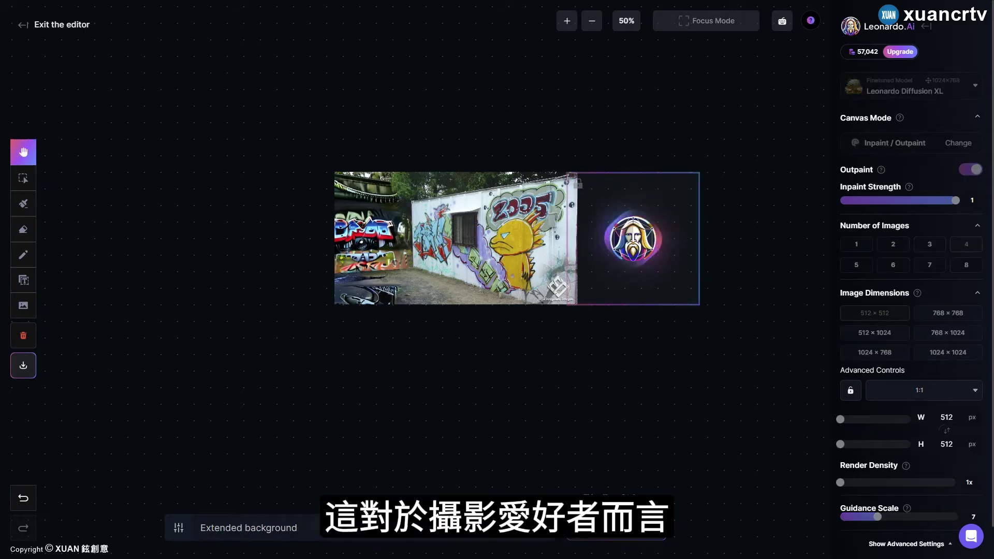
click(620, 321)
click(619, 321)
click(620, 321)
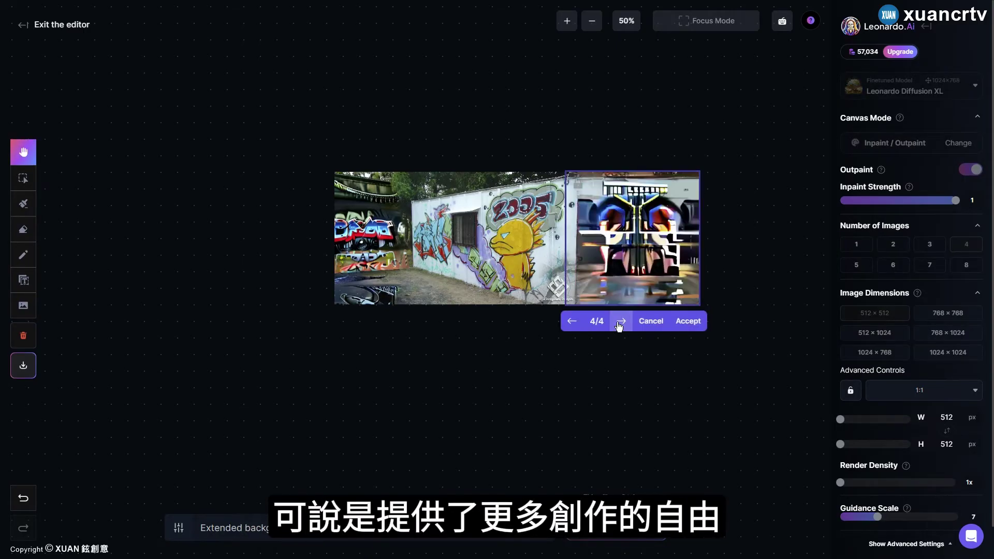
click(642, 322)
- Generate a new right-side extension of the graffiti photo with the prompt "Extended background" and accept the fourth variant
click(661, 540)
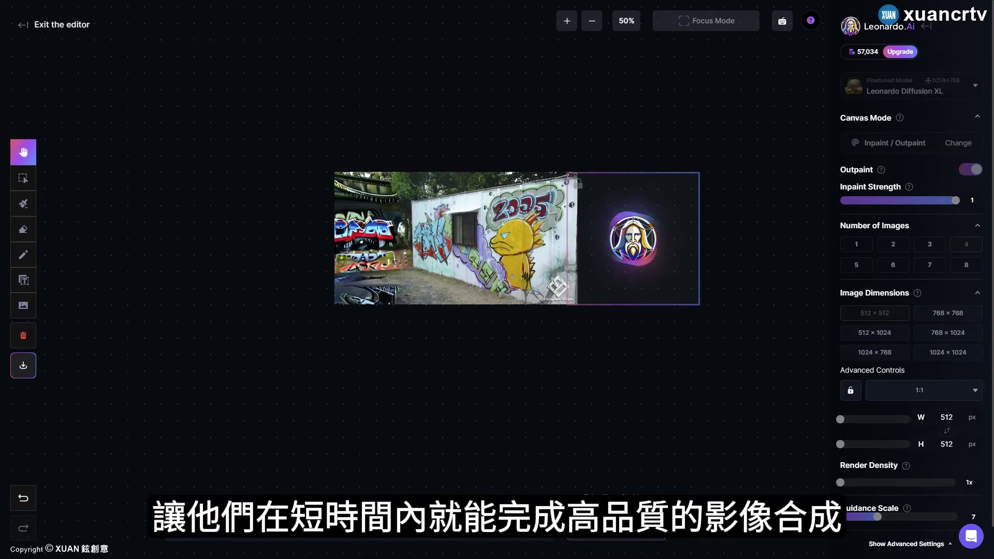
click(620, 321)
click(620, 321)
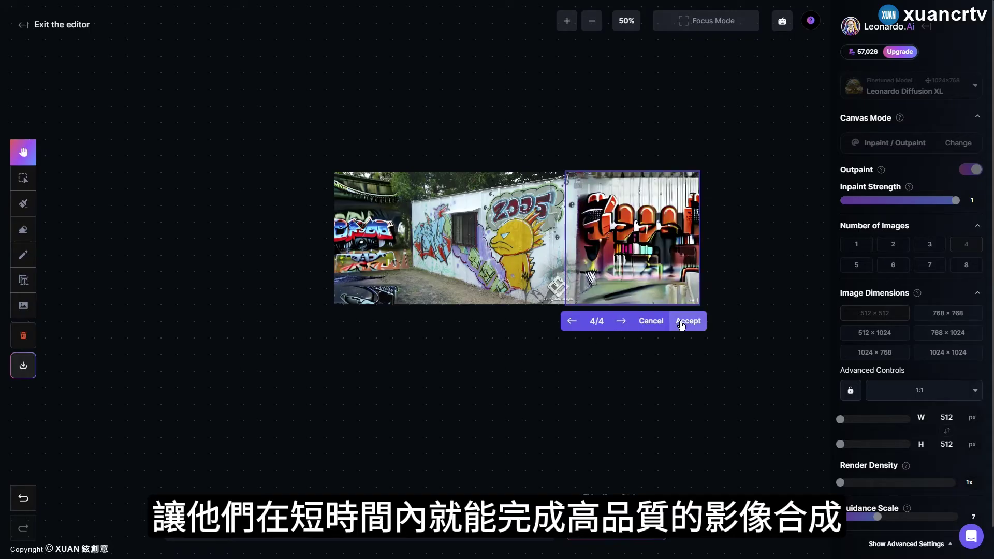
click(687, 321)
click(23, 177)
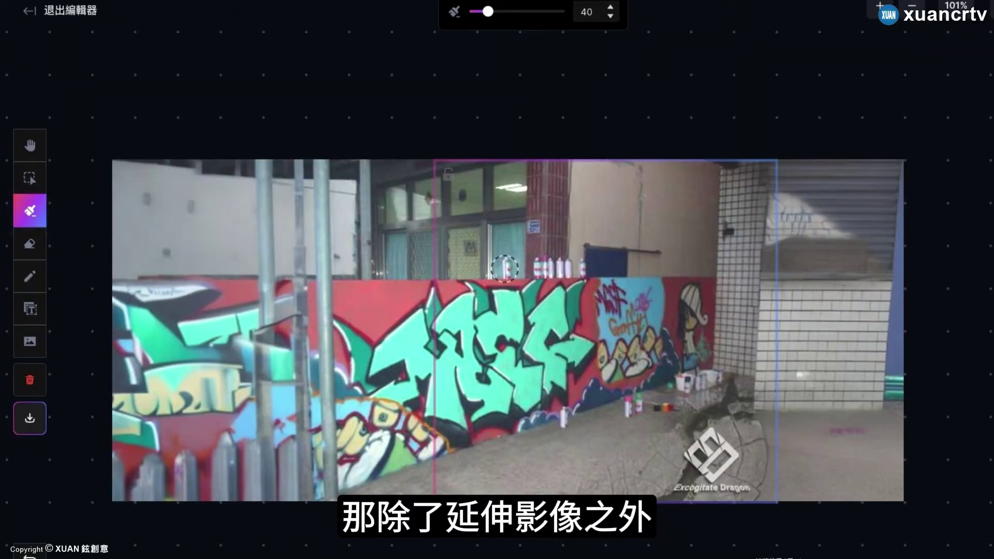
- Mask the spray cans on the wall, the objects and cracks on the ground and the watermark with a size 40 brush, and generate the repair
drag(505, 267, 579, 269)
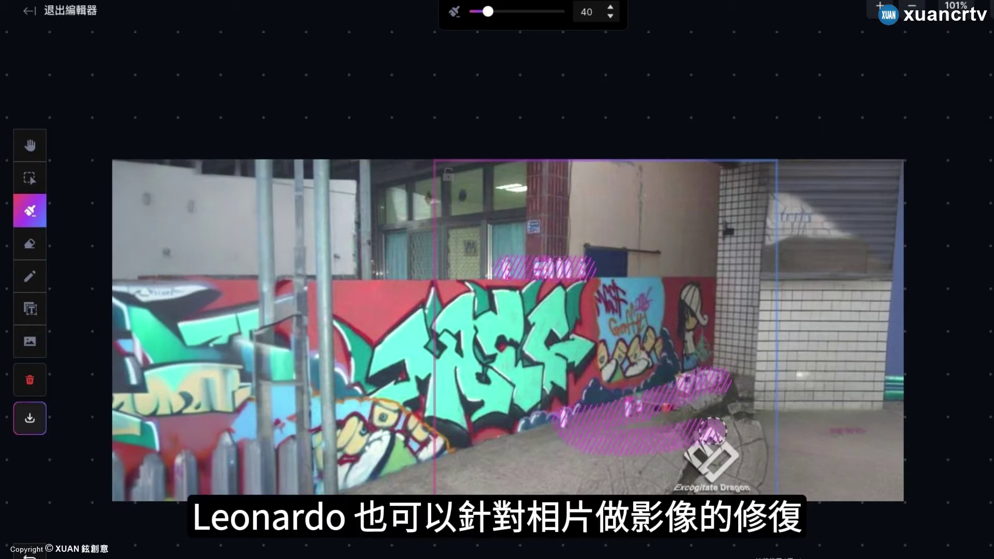
drag(712, 450, 722, 474)
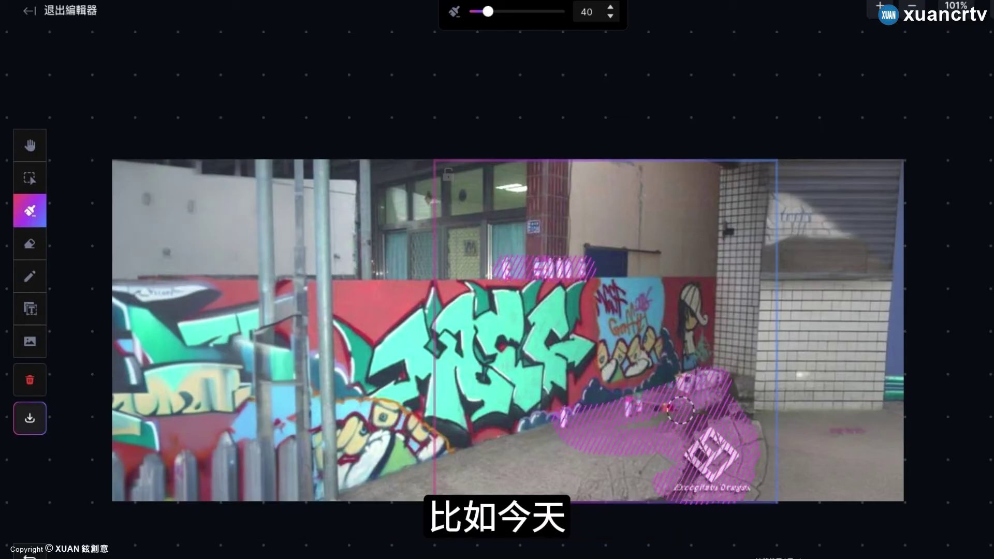
mouse_move(679, 410)
mouse_down()
mouse_move(738, 393)
mouse_move(756, 434)
mouse_up()
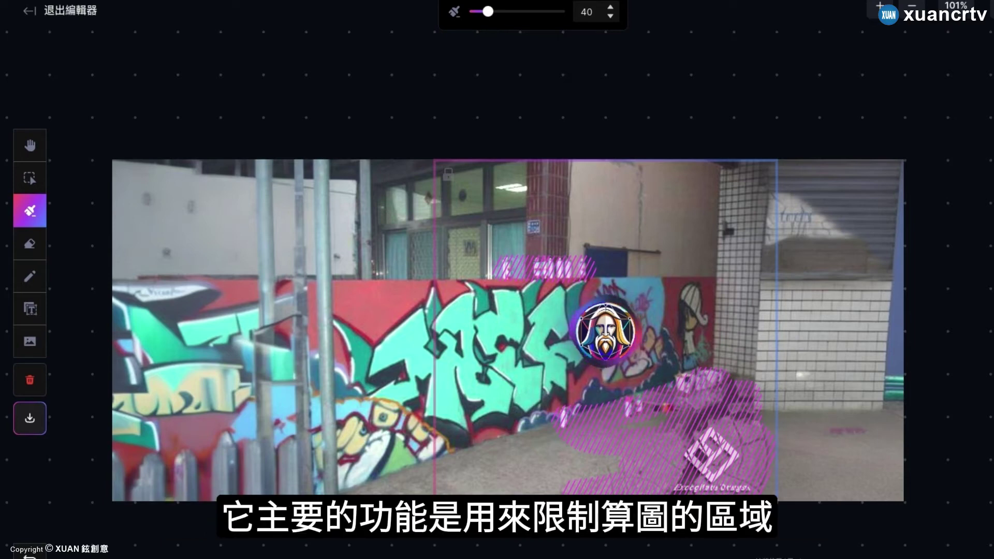
key(h)
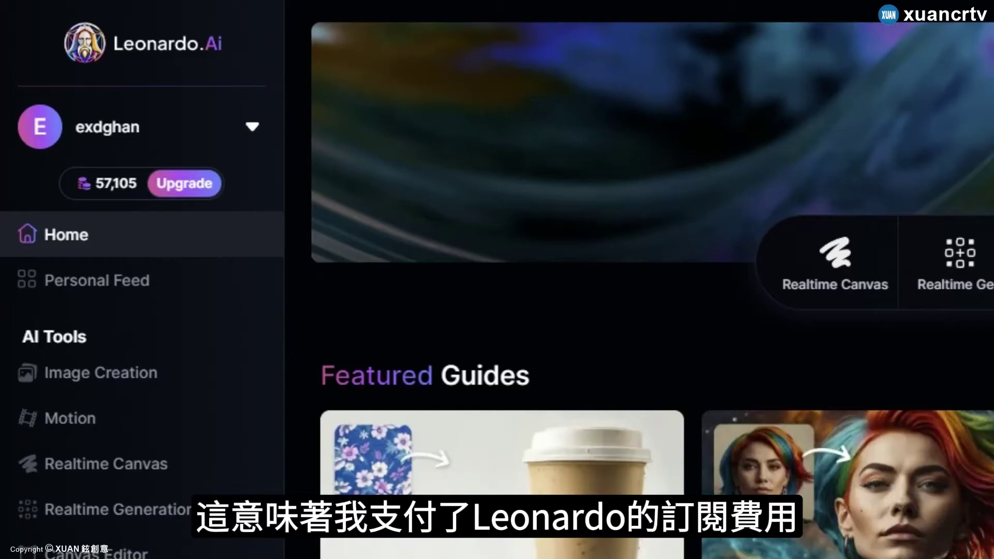
- Look through the gallery of generated artworks on the home page
scroll(409, 331, down, 5)
scroll(640, 280, down, 10)
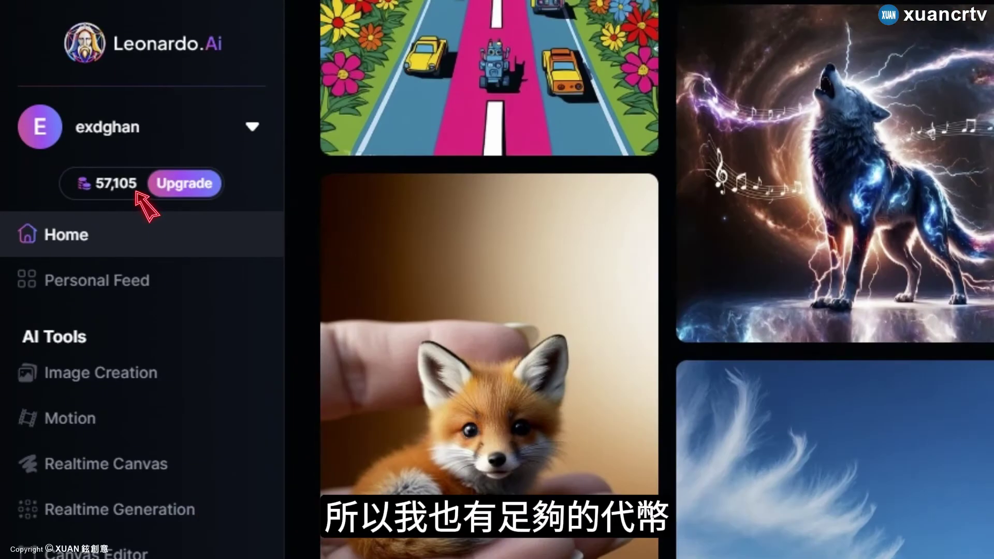
scroll(640, 280, down, 15)
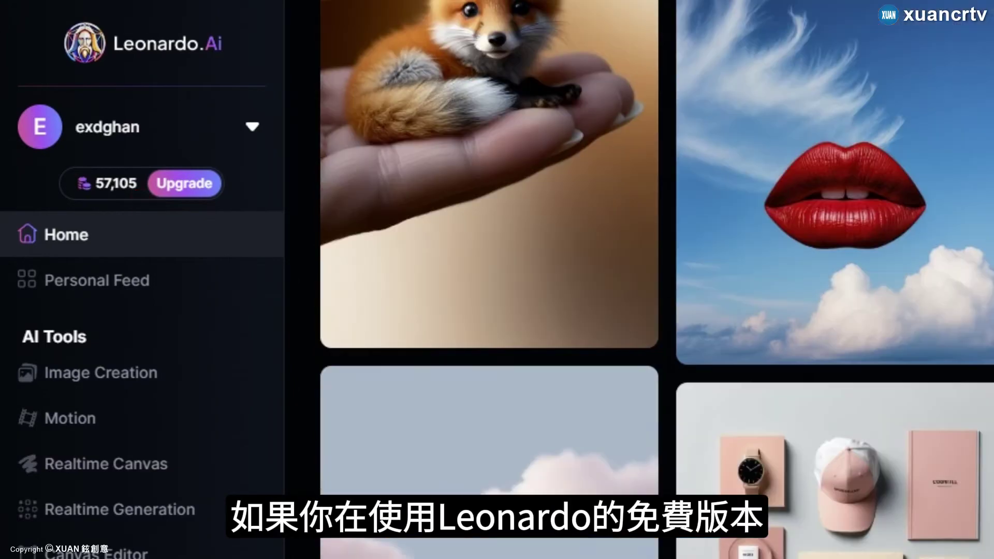
scroll(657, 280, down, 1)
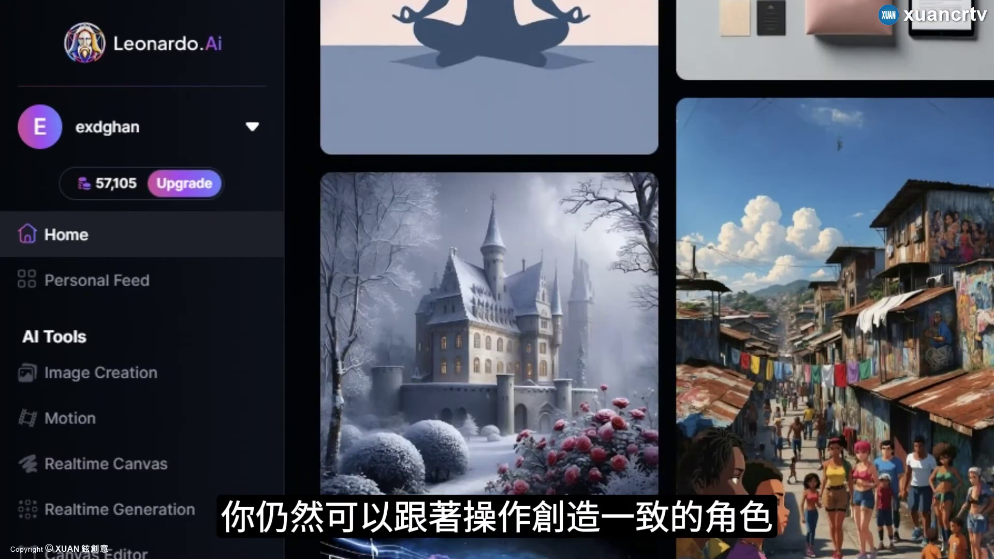
scroll(657, 279, down, 20)
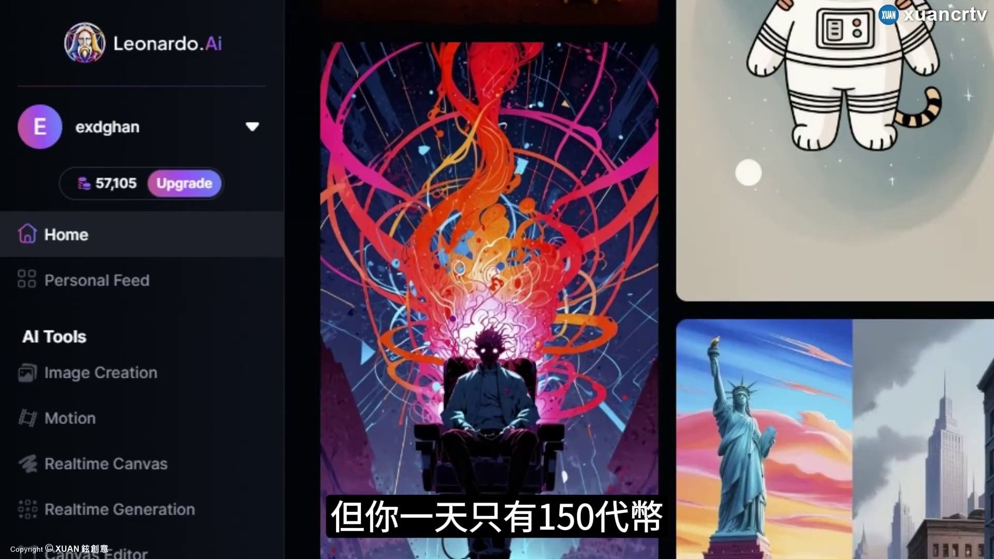
scroll(657, 279, down, 20)
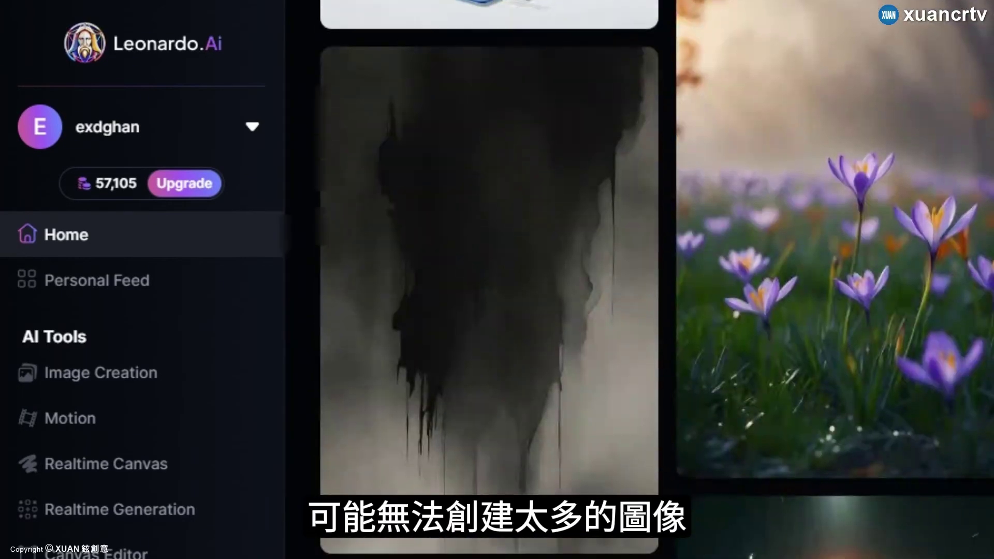
scroll(657, 279, down, 20)
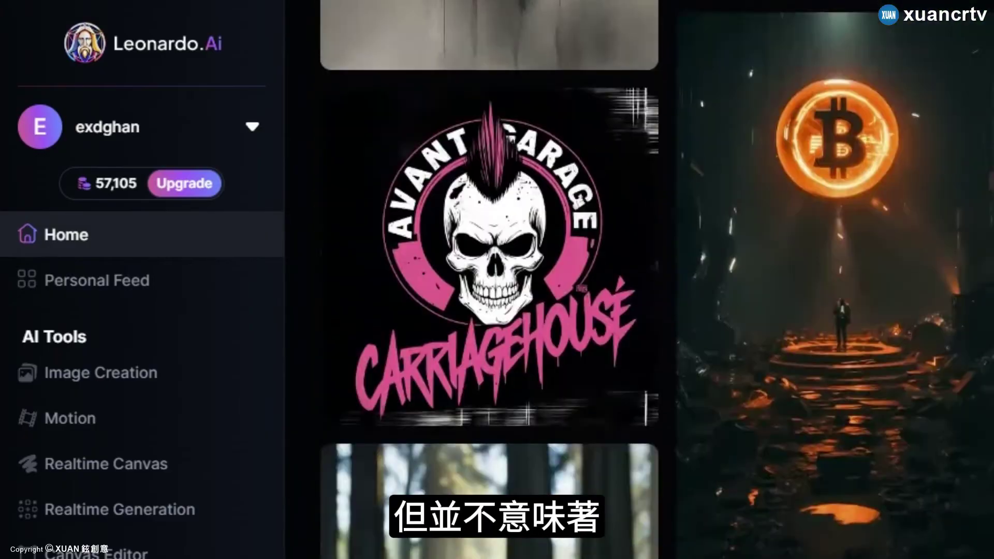
scroll(657, 279, down, 3)
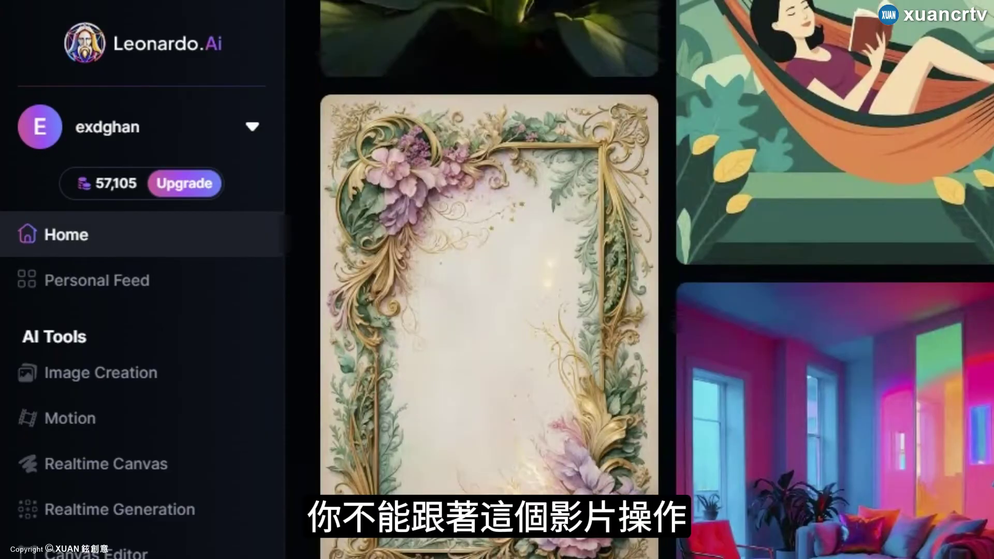
scroll(657, 279, down, 15)
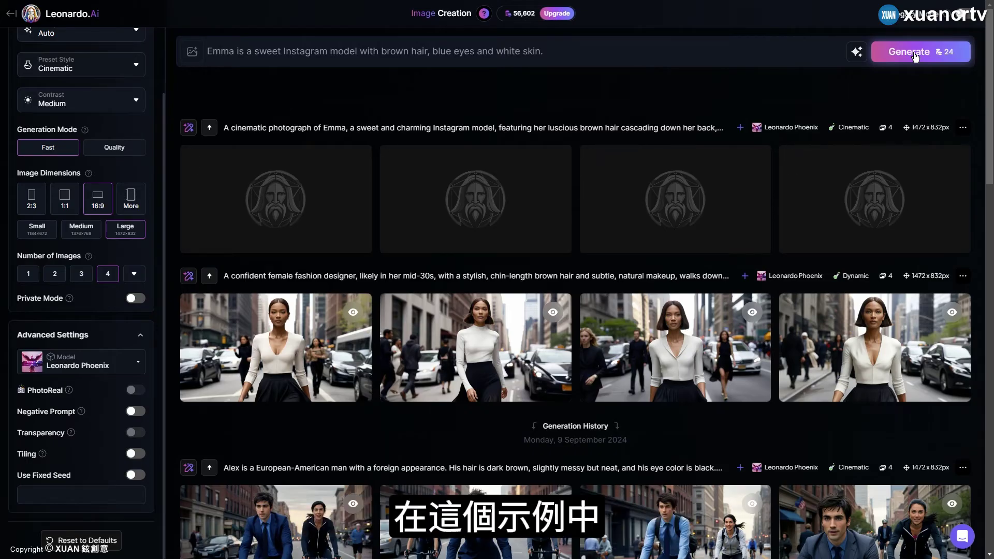
- Generate four Cinematic 16:9 images of a sweet Instagram model with brown hair, blue eyes and white skin, and view the results enlarged
click(915, 56)
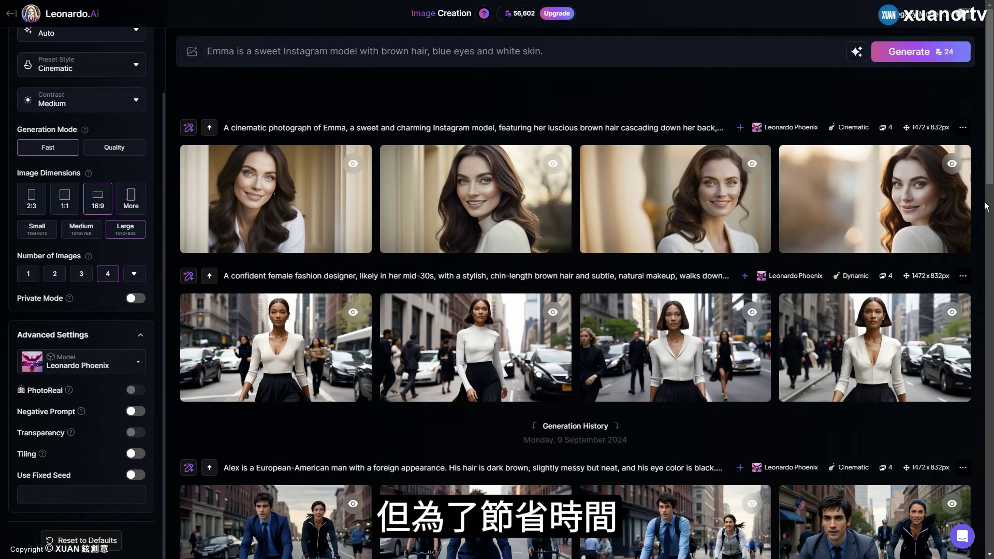
click(302, 184)
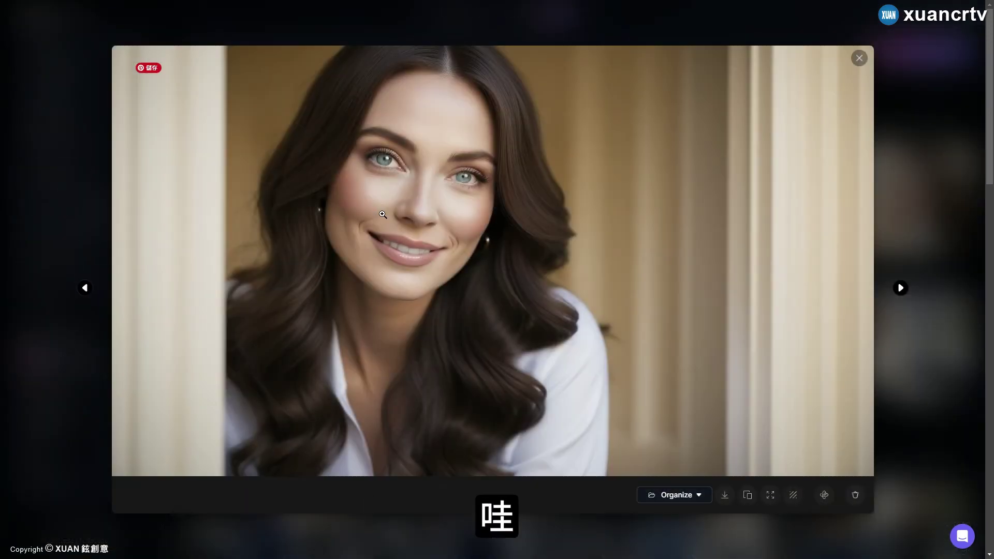
click(901, 289)
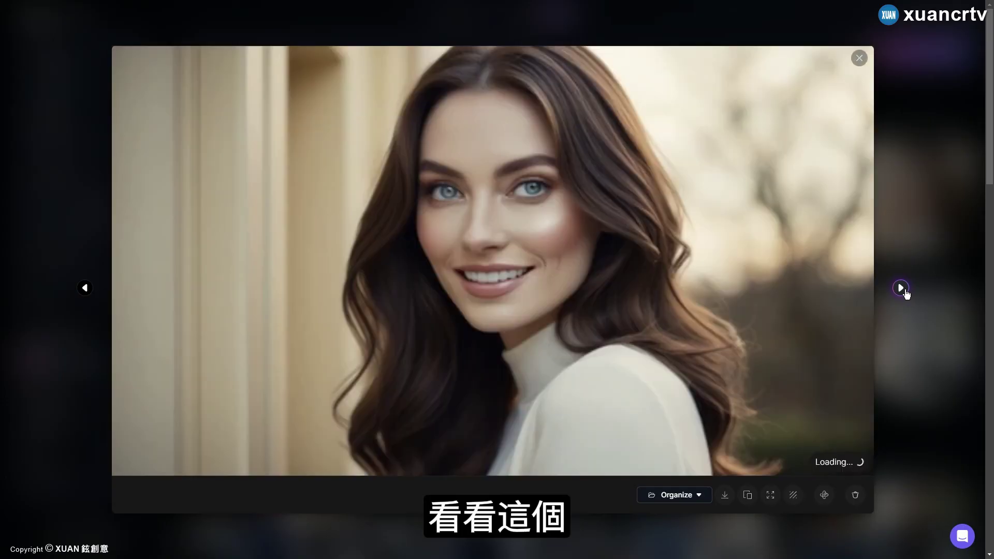
click(901, 288)
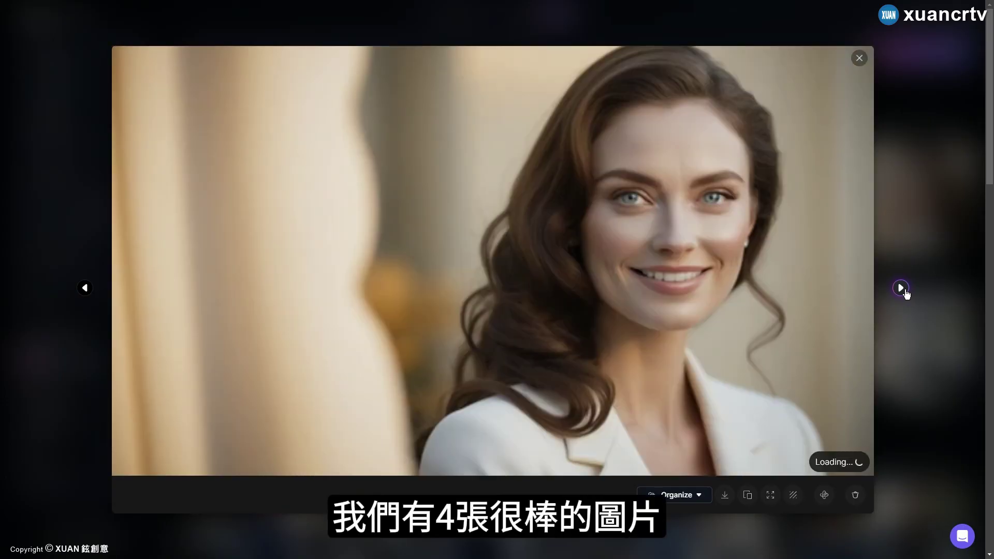
click(876, 105)
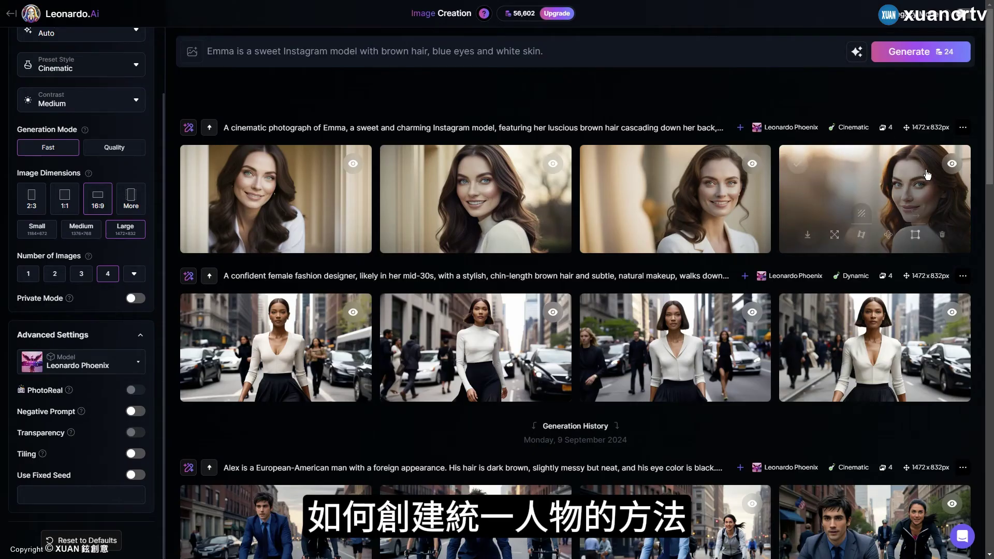
click(961, 130)
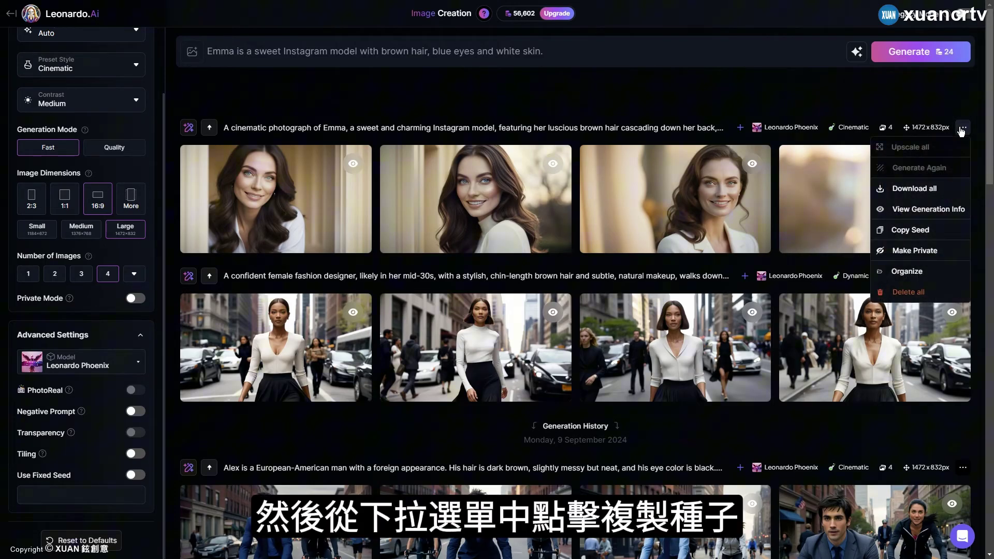
click(911, 234)
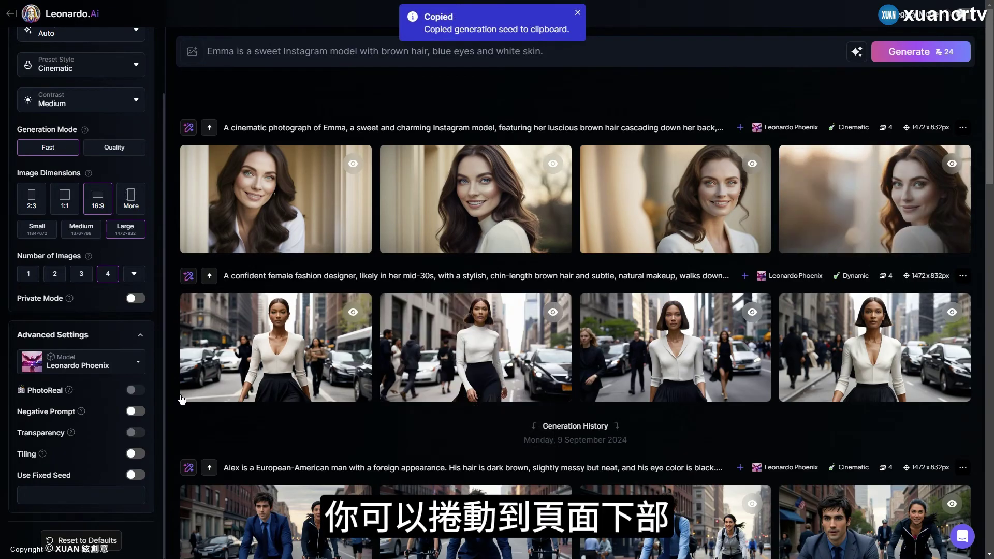
click(85, 496)
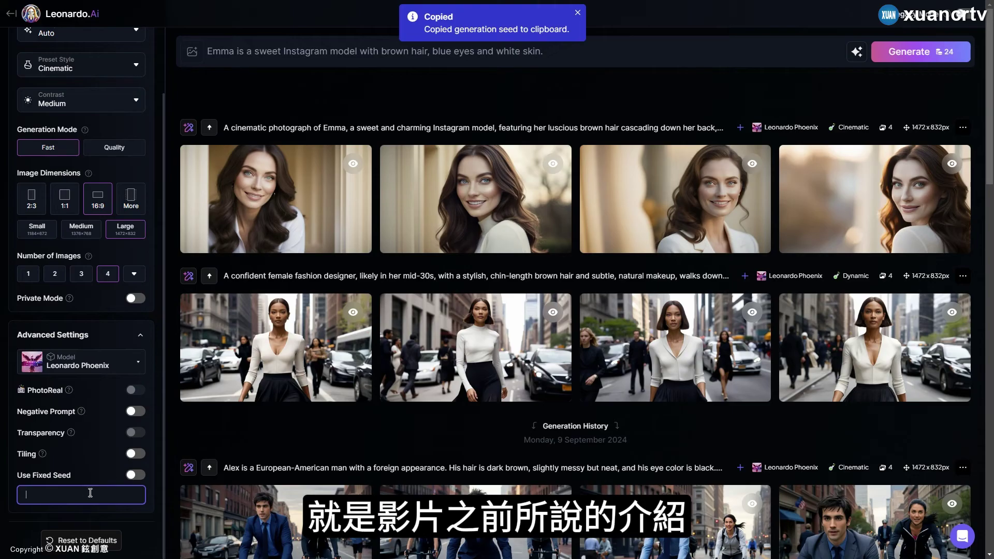
click(134, 476)
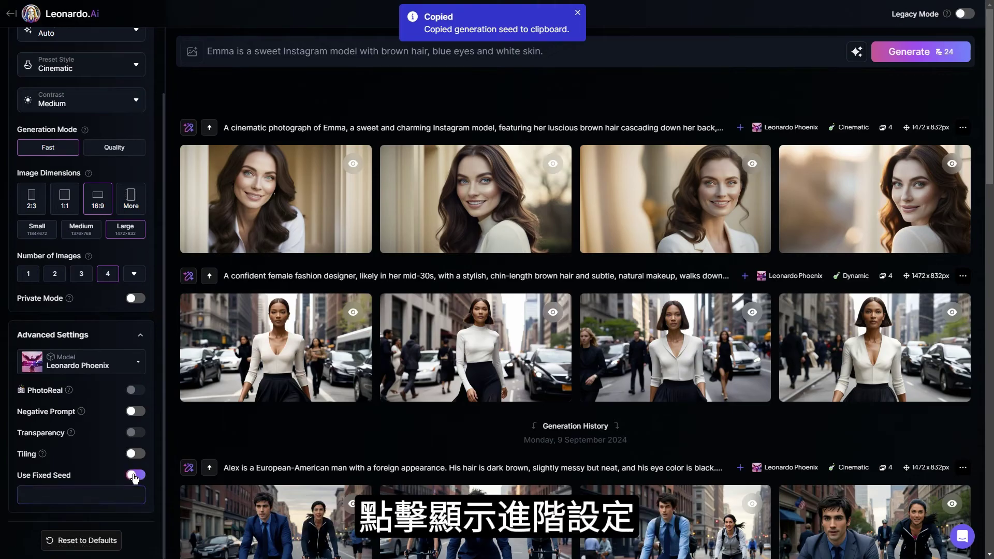
click(98, 492)
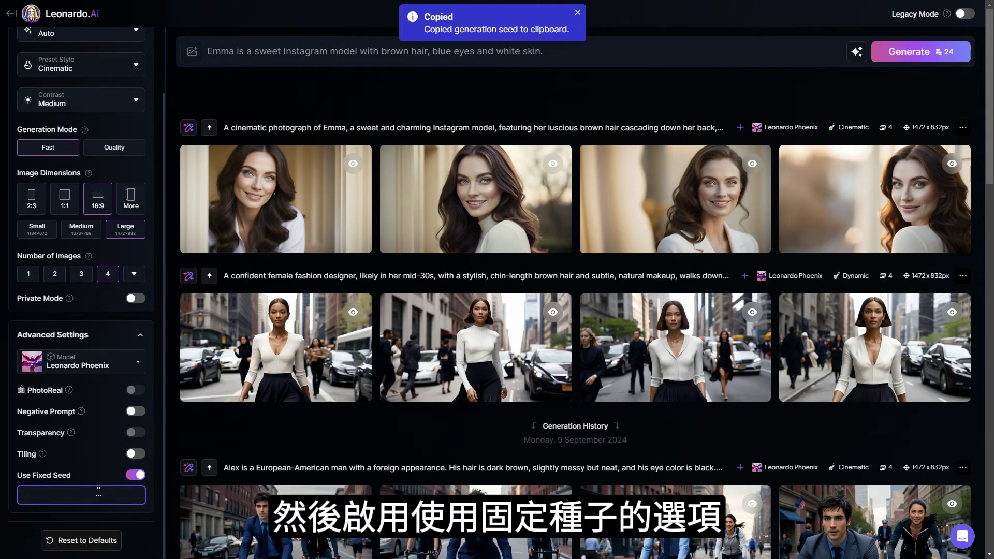
key(ctrl+v)
click(57, 510)
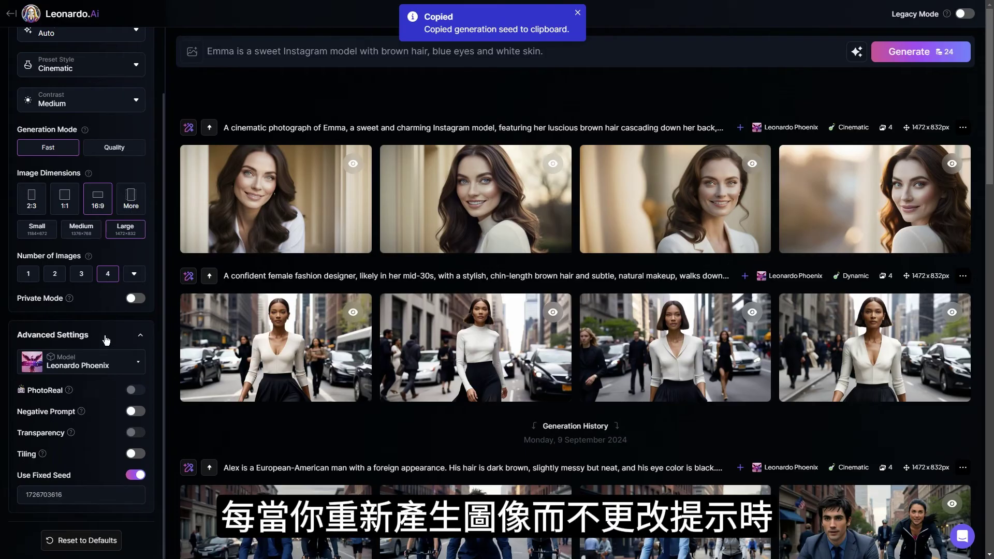
- Generate the same model with "In a beautiful forest, wearing a dress" added to the prompt, and view the resulting images enlarged
click(142, 339)
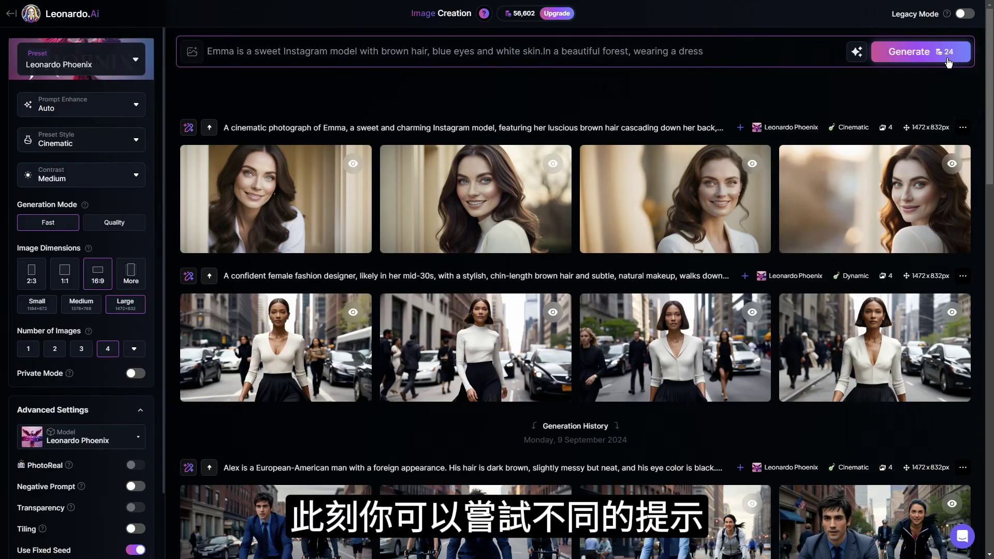
click(947, 60)
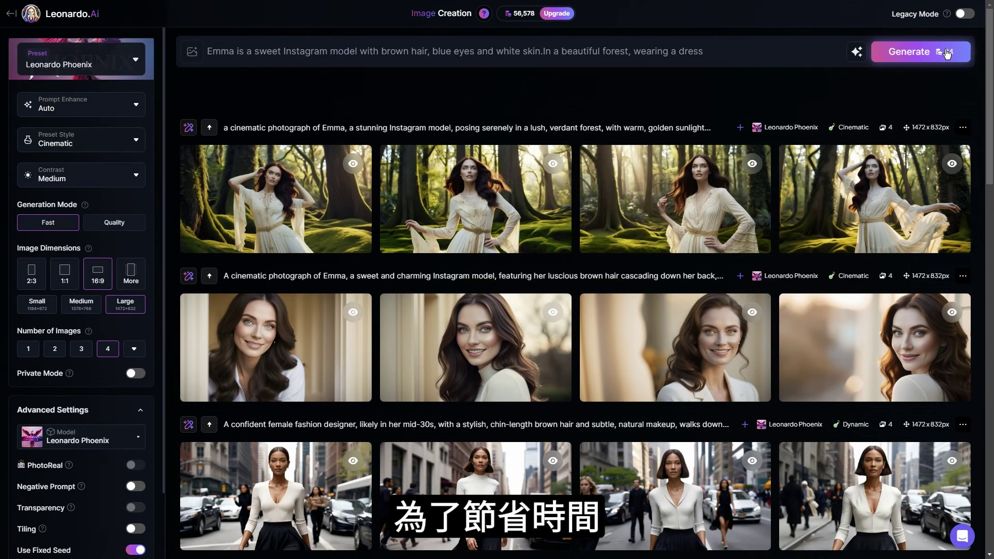
click(283, 198)
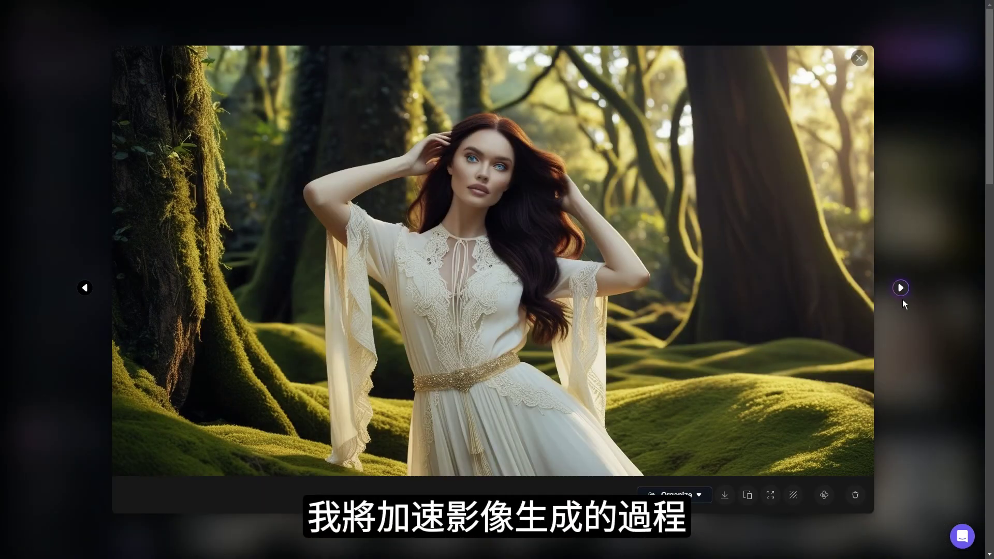
click(901, 288)
click(901, 288)
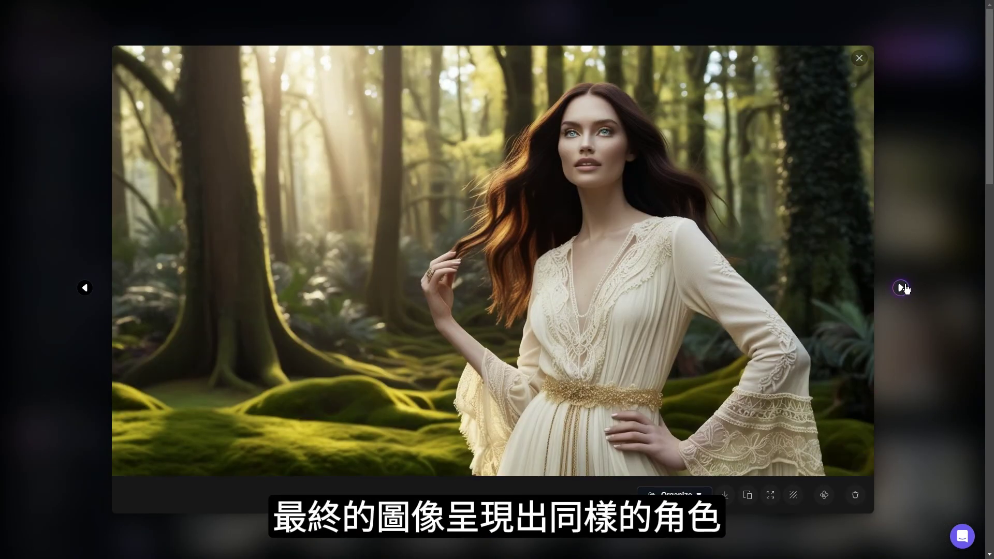
click(901, 287)
click(913, 153)
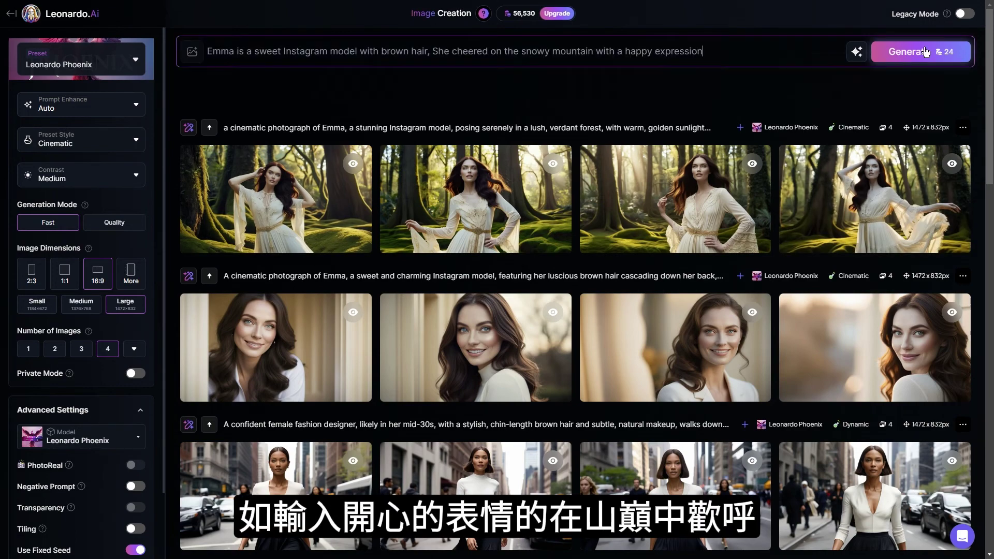
- Generate the brown-haired model with "She cheered on the snowy mountain with a happy expression" in the prompt, and view the resulting images enlarged
click(932, 47)
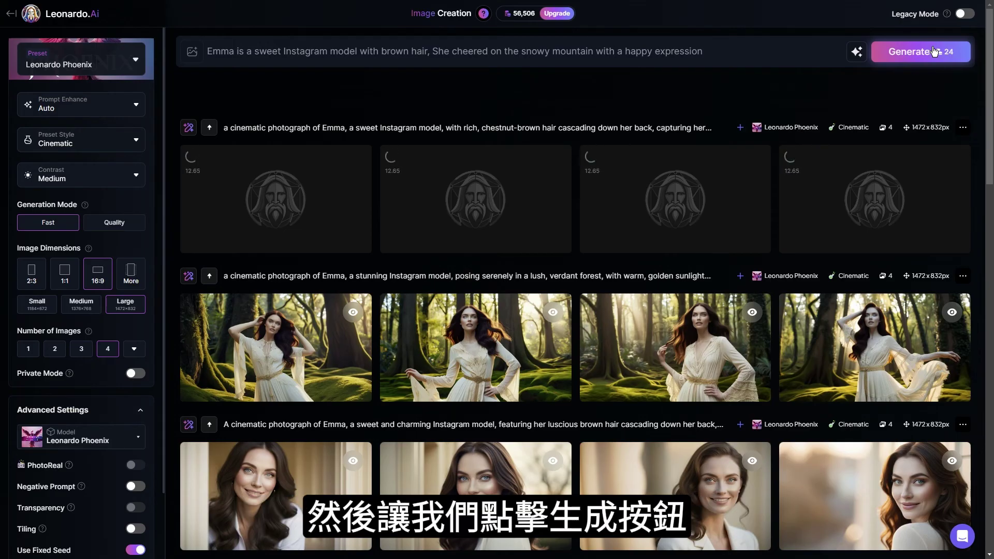
click(298, 198)
click(900, 289)
click(899, 289)
click(900, 289)
click(899, 289)
click(900, 288)
click(900, 289)
click(899, 289)
key(Escape)
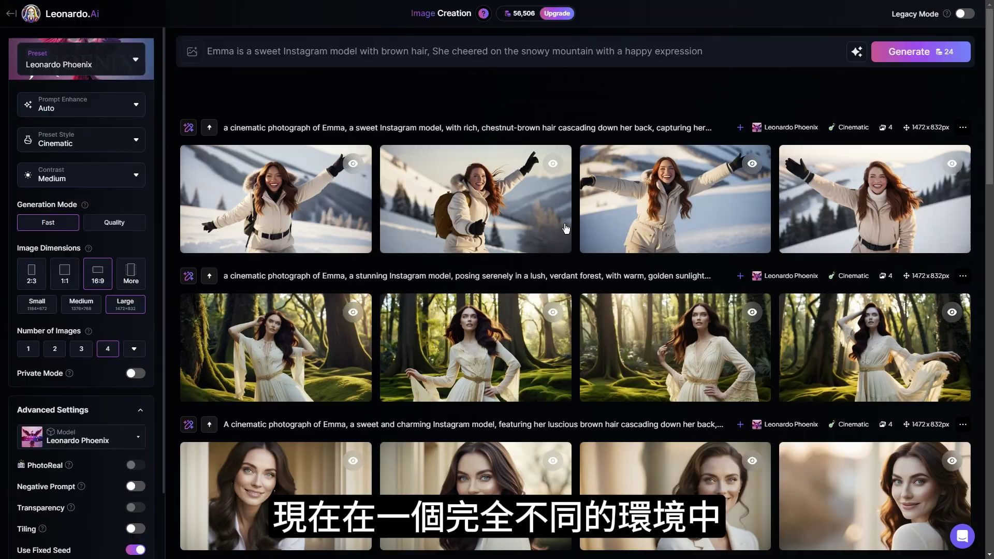
- Compare the model's face and hair in the enlarged forest dress images and snowy mountain images
click(298, 324)
click(900, 287)
click(900, 287)
click(900, 287)
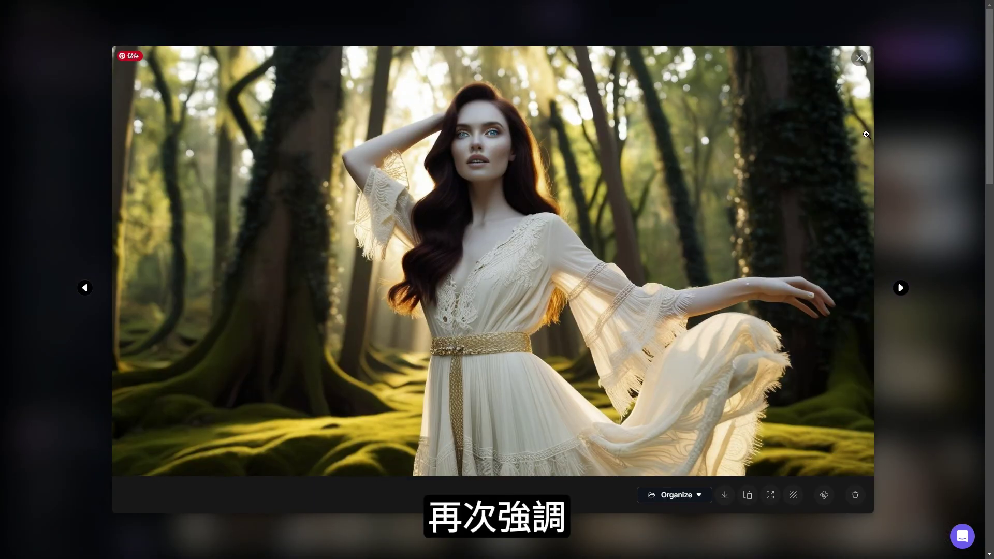
click(859, 56)
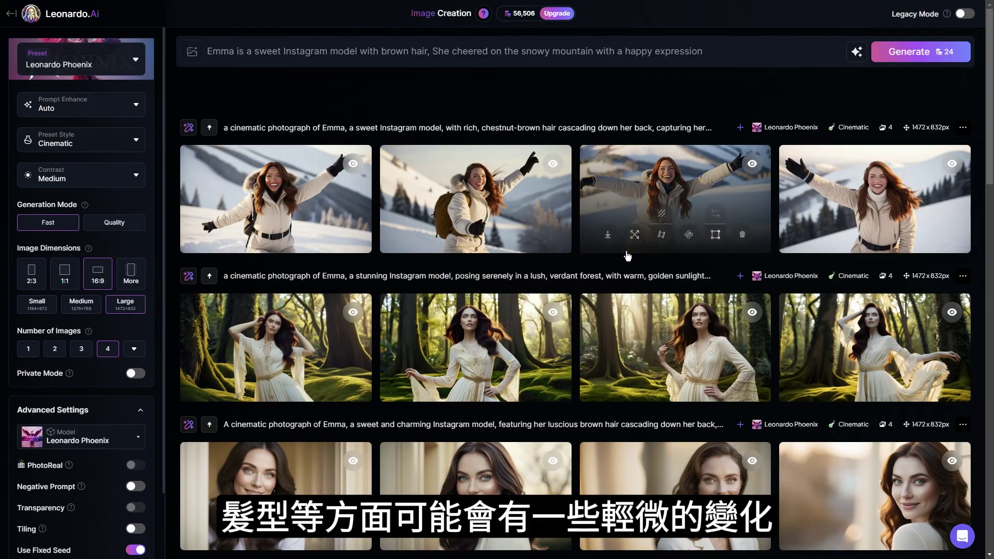
click(437, 235)
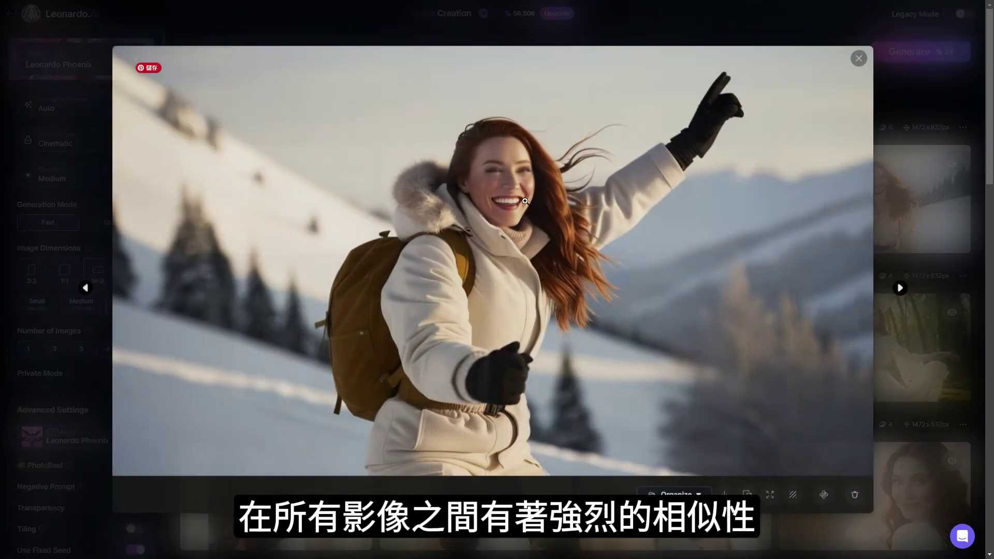
click(900, 288)
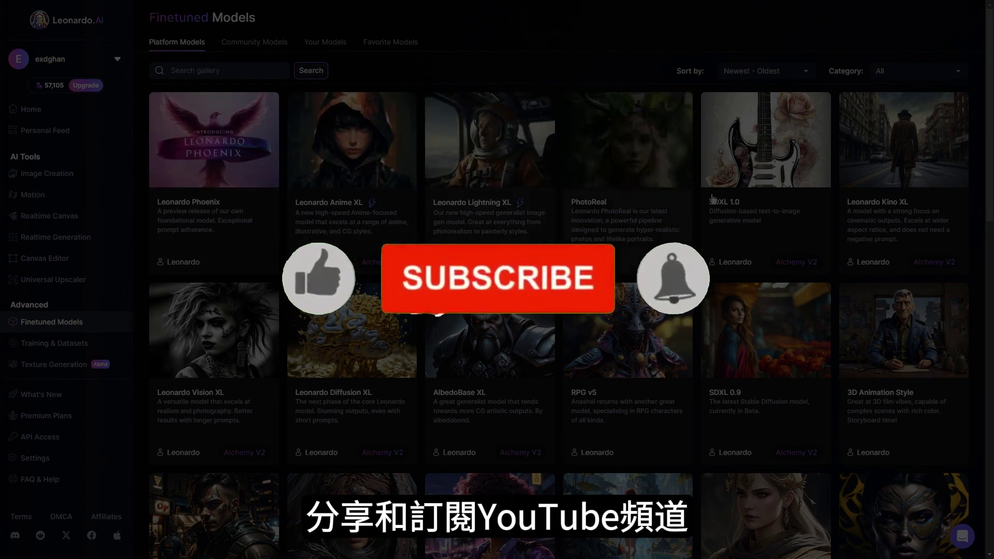
scroll(926, 304, down, 4)
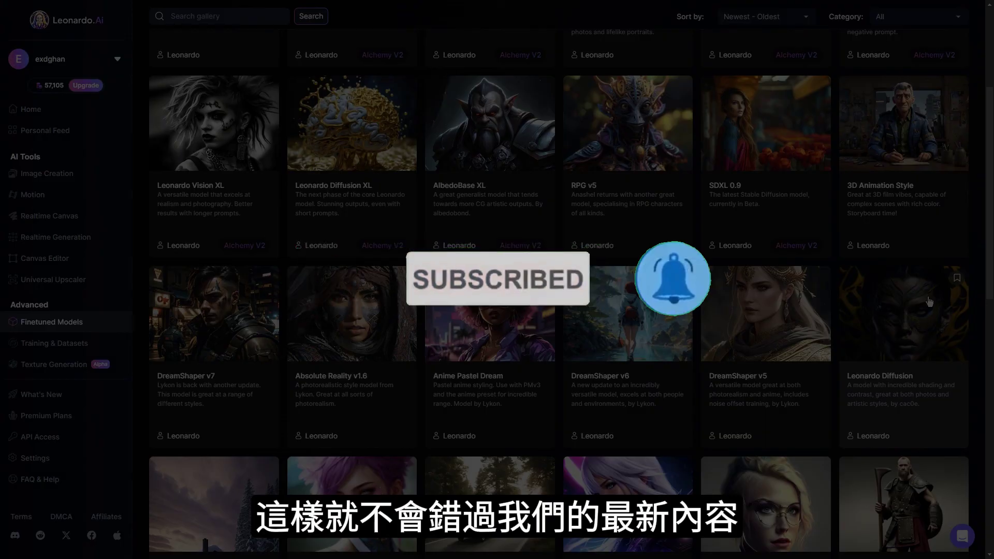
scroll(930, 302, down, 2)
scroll(931, 303, down, 8)
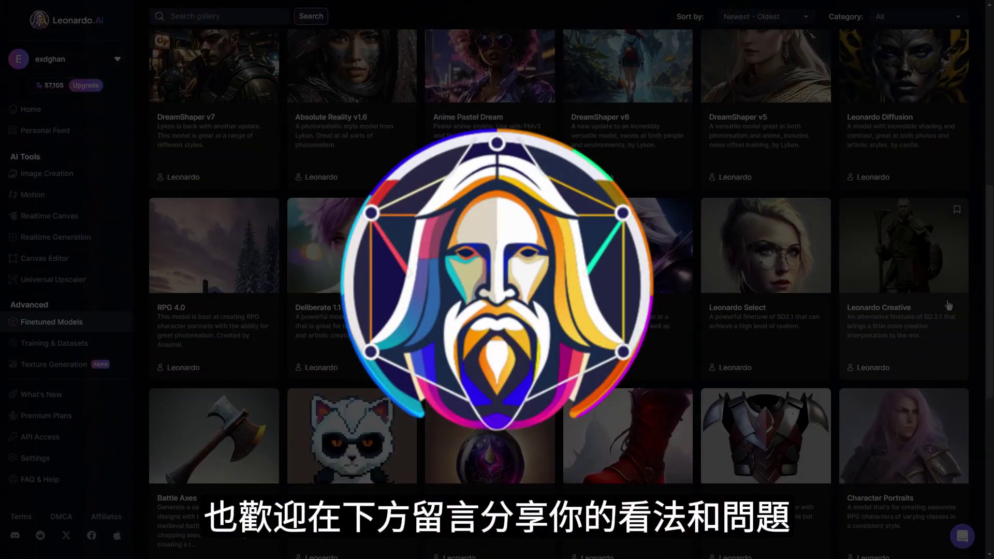
scroll(948, 306, down, 3)
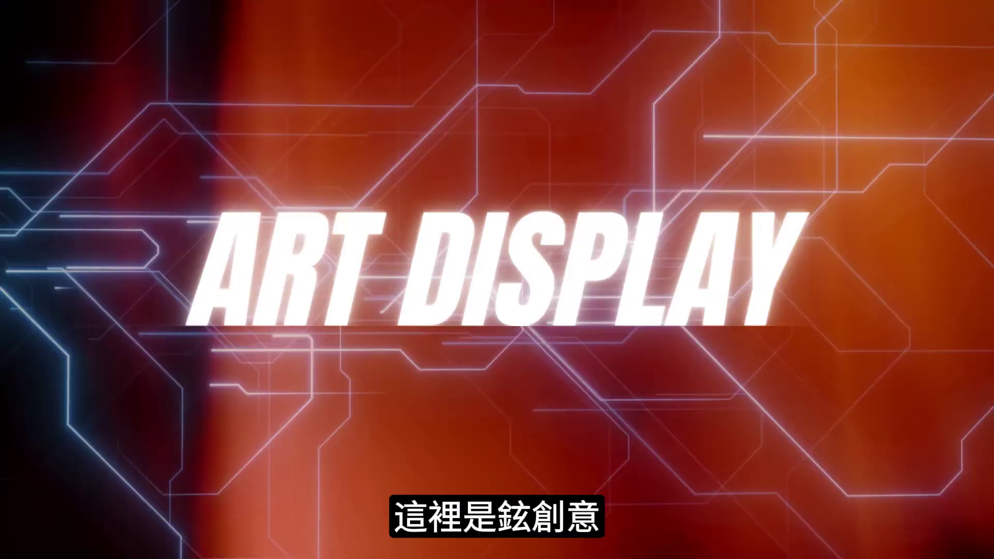